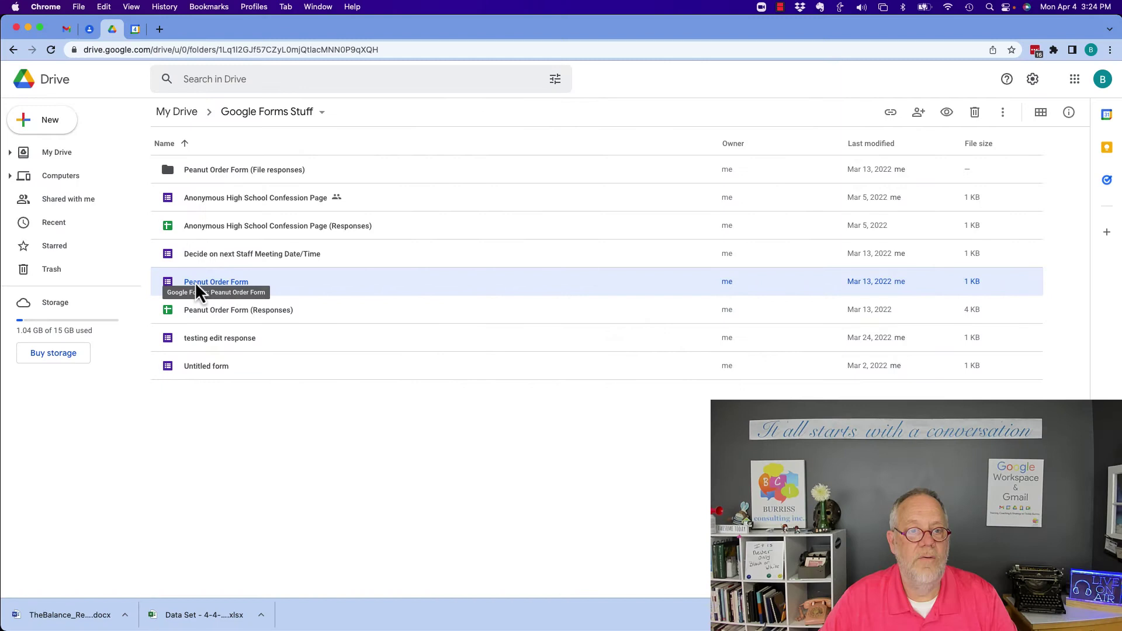
# Open the Peanut Order Form and copy its shortened forms.gle share link
pyautogui.doubleClick(194, 281)
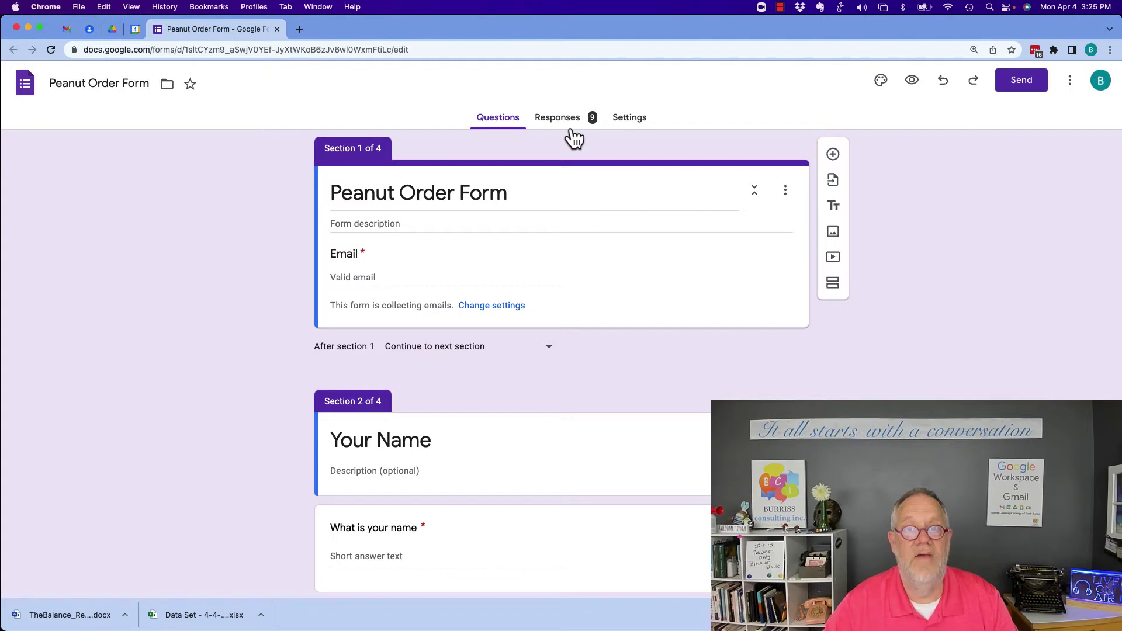
pyautogui.click(1017, 86)
pyautogui.click(511, 181)
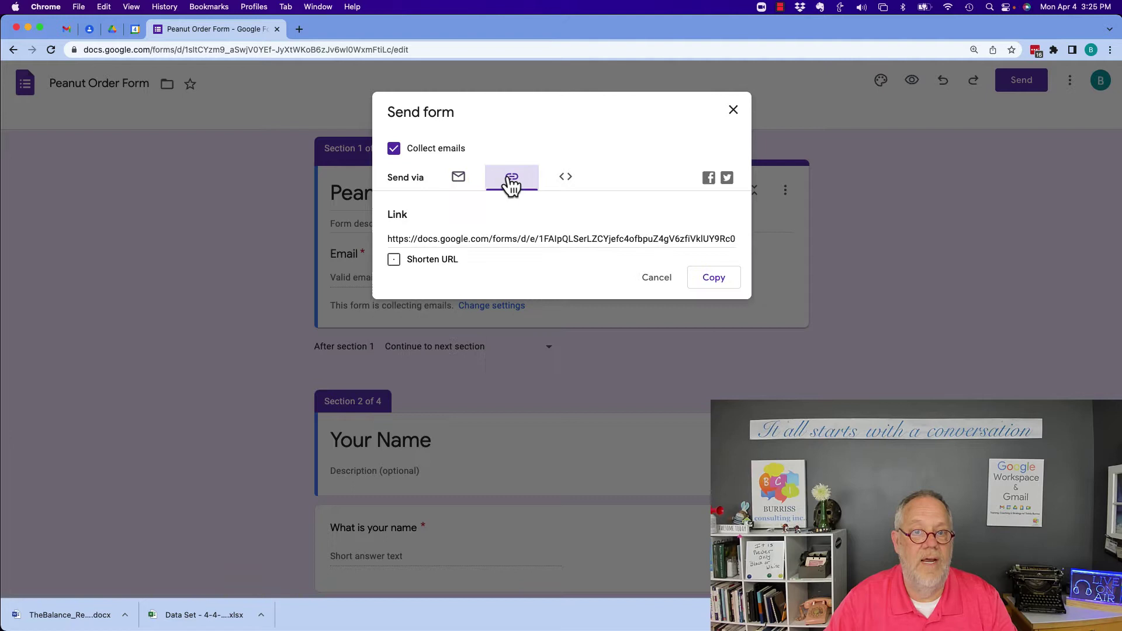
pyautogui.click(394, 260)
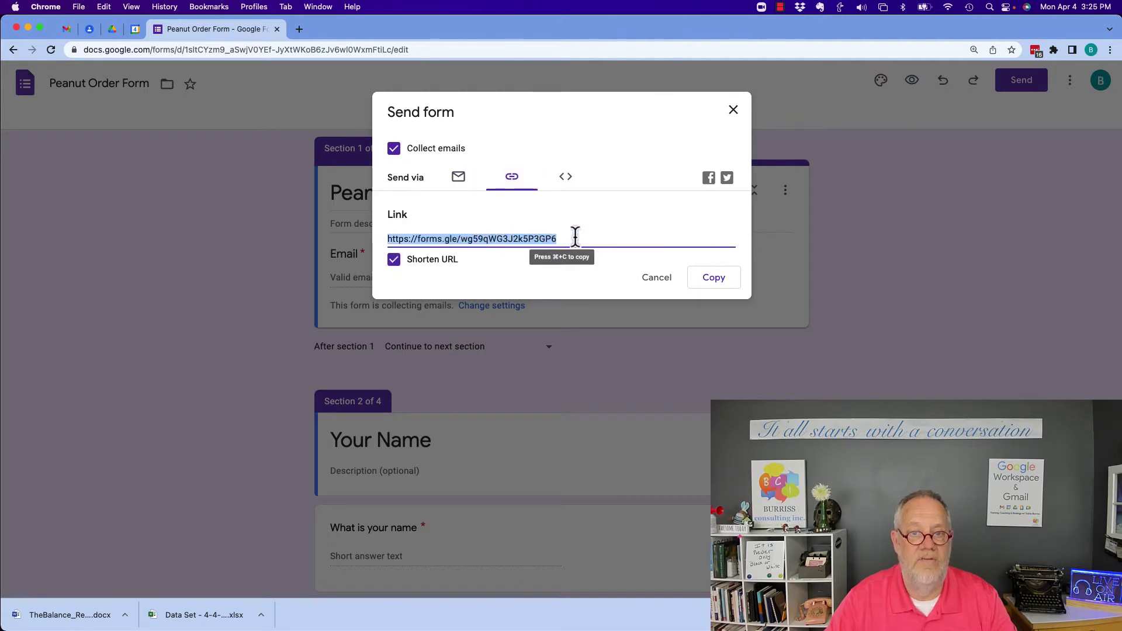
pyautogui.click(717, 283)
pyautogui.click(734, 111)
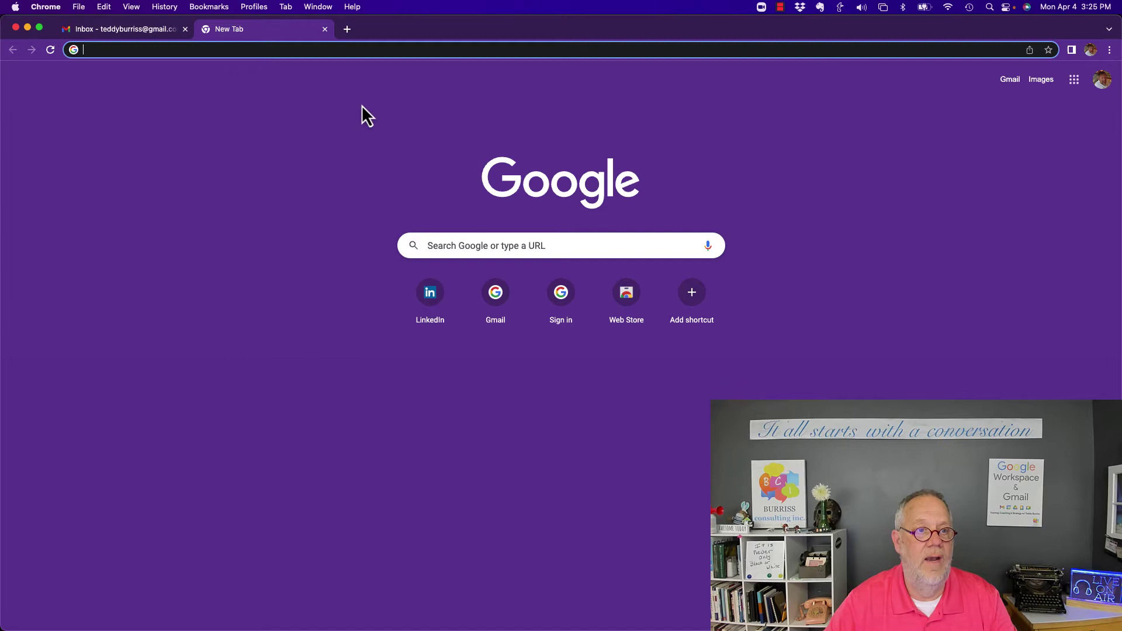
# Paste the short form link into the other profile's new tab and load it
pyautogui.press('super+v')
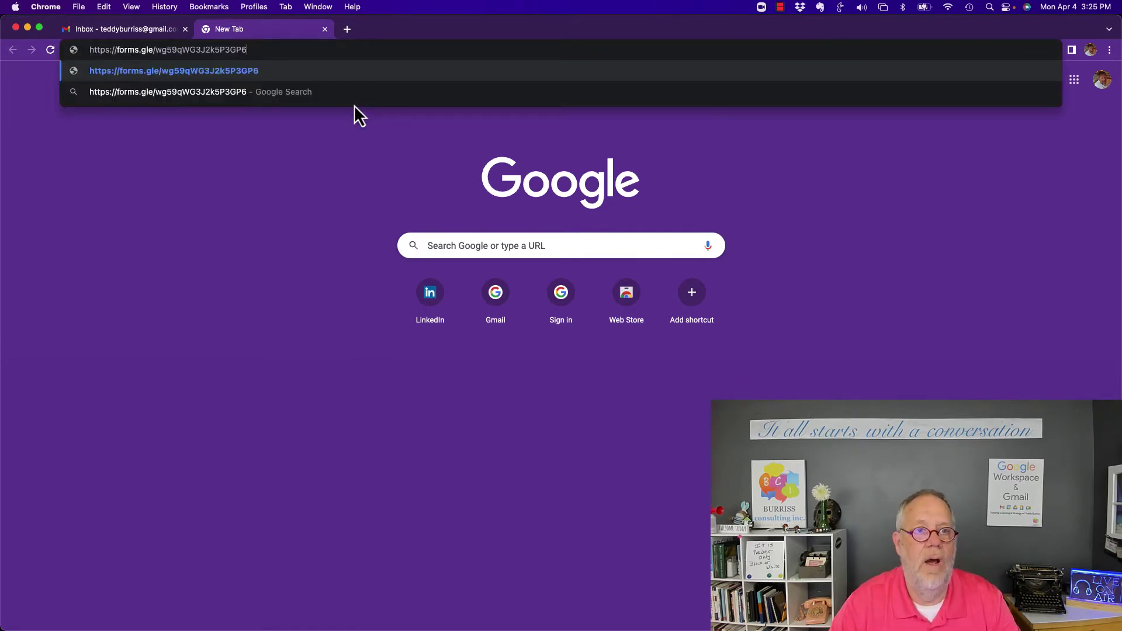
pyautogui.press('Return')
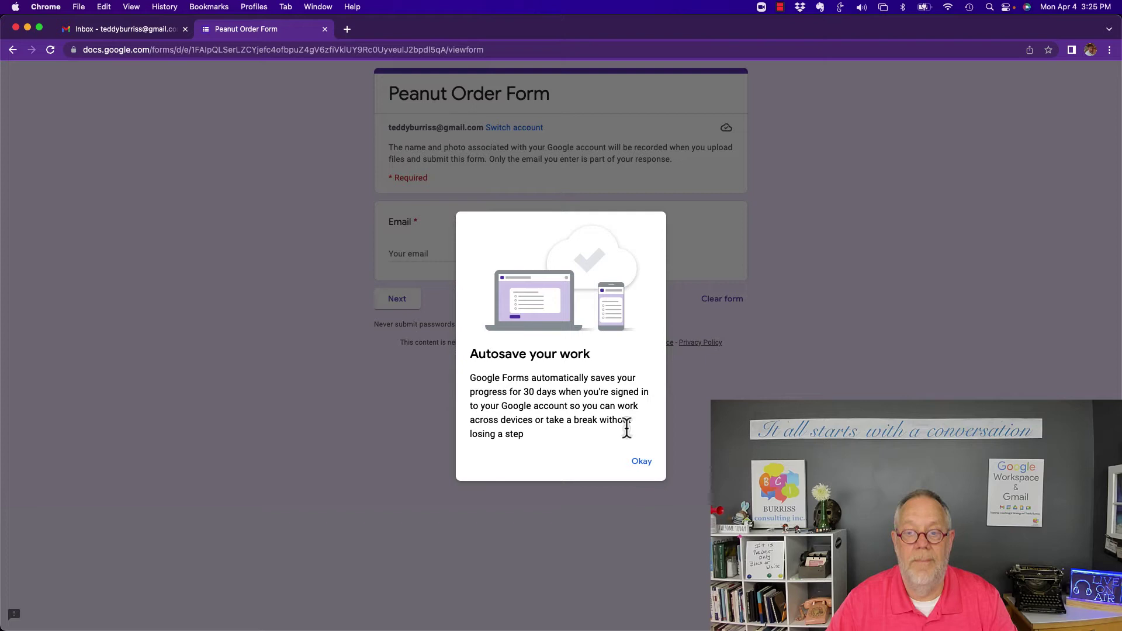
# Dismiss the autosave notice and enter the respondent's email address as a draft answer
pyautogui.click(641, 462)
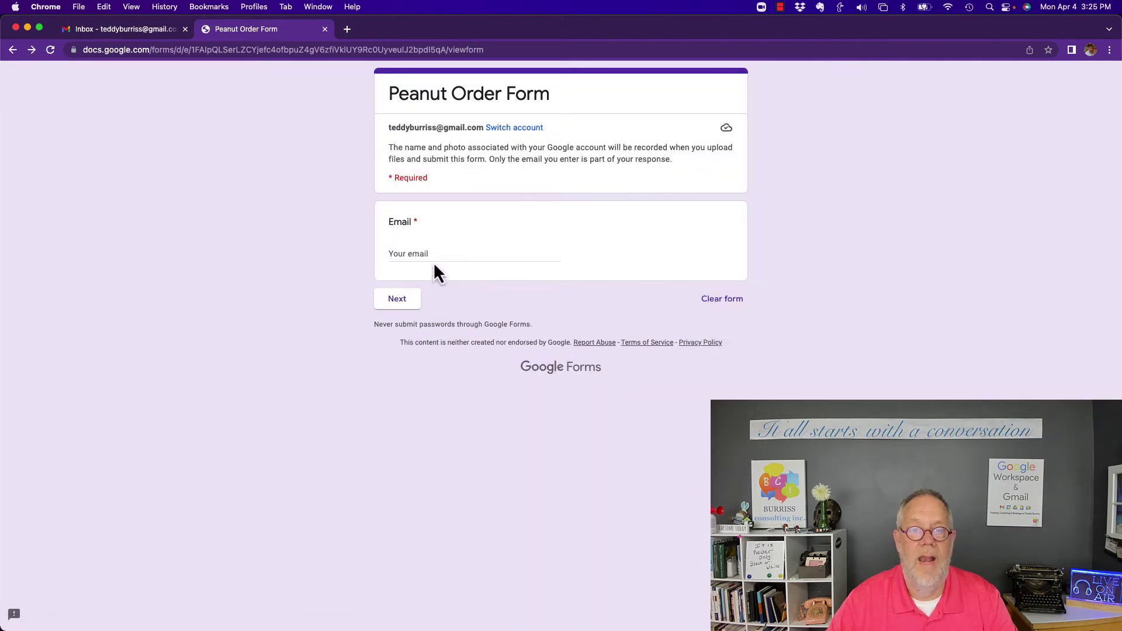
pyautogui.click(428, 253)
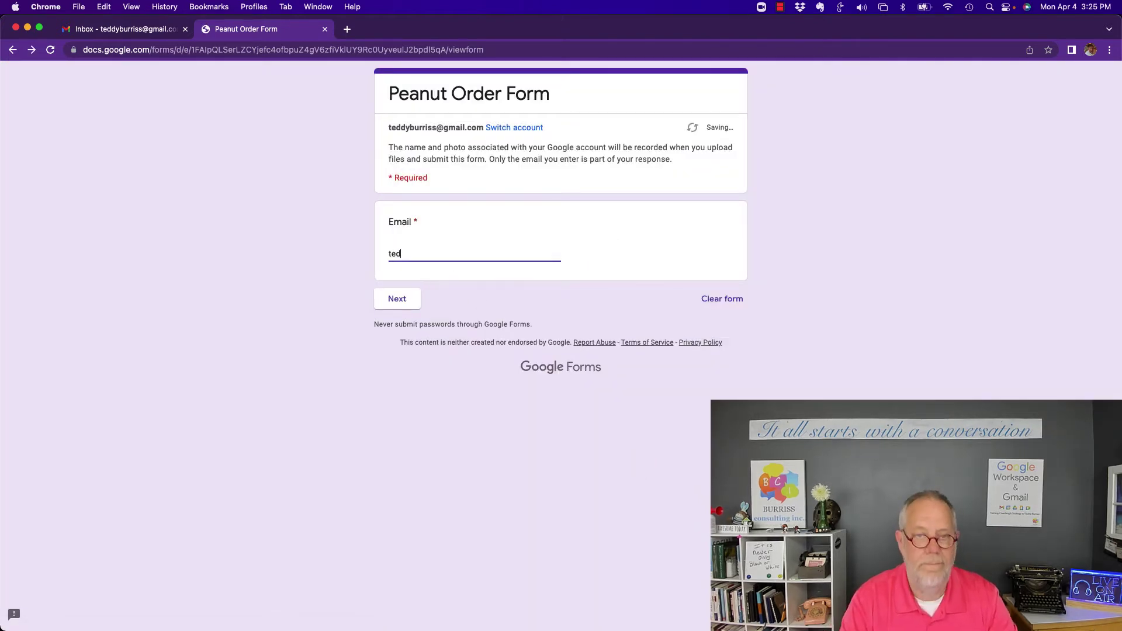
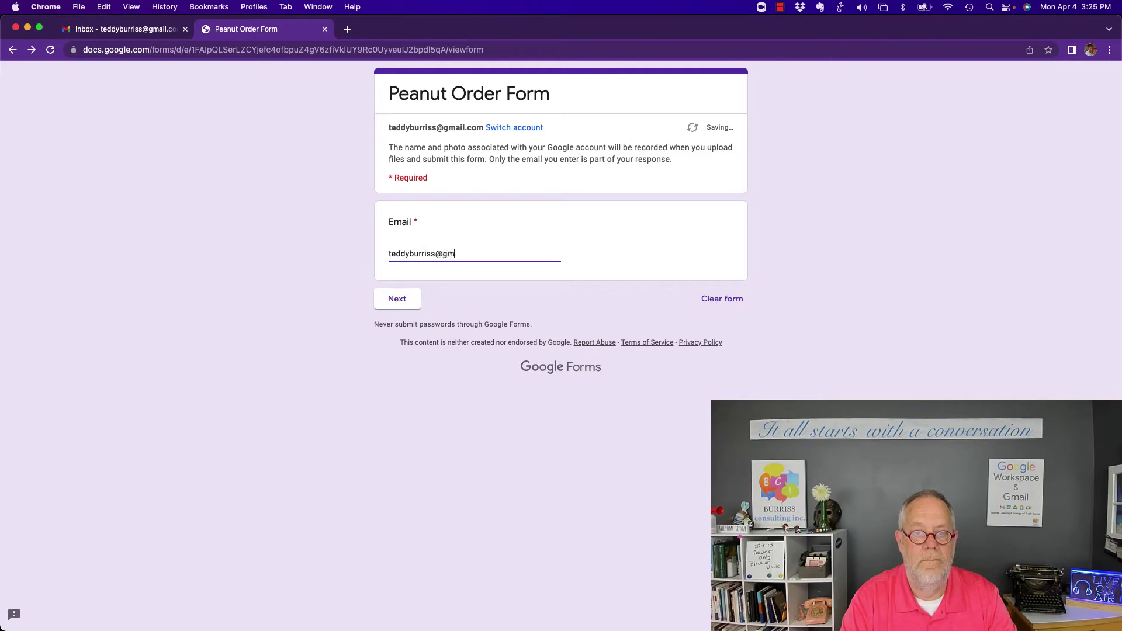
pyautogui.press('Tab')
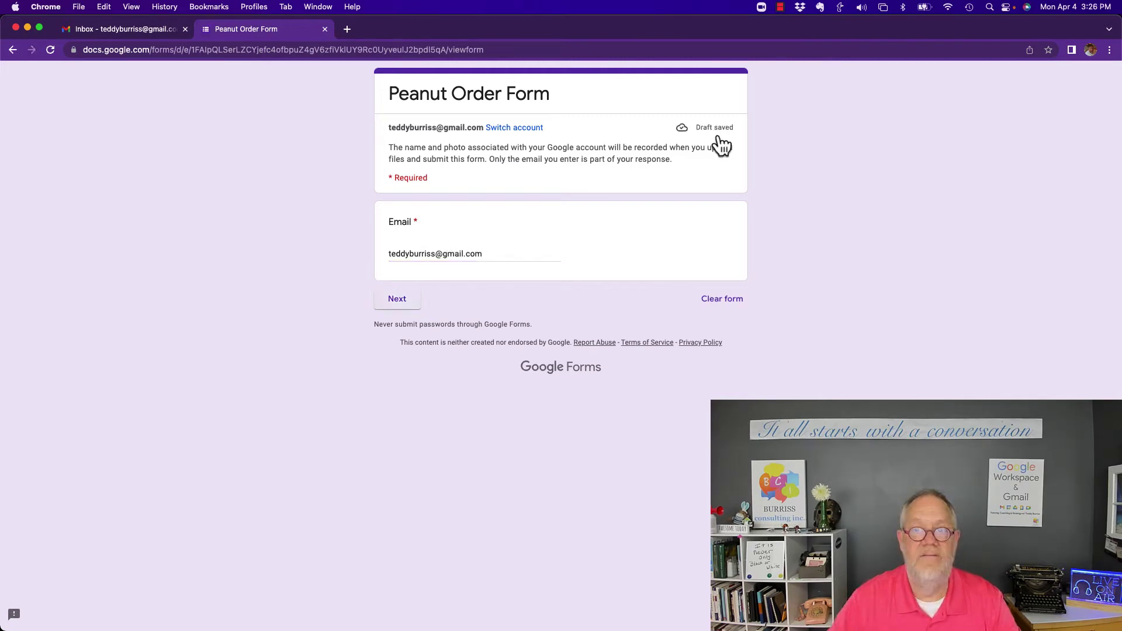
# Close the form without submitting and reload it from the short link in a new tab
pyautogui.click(325, 30)
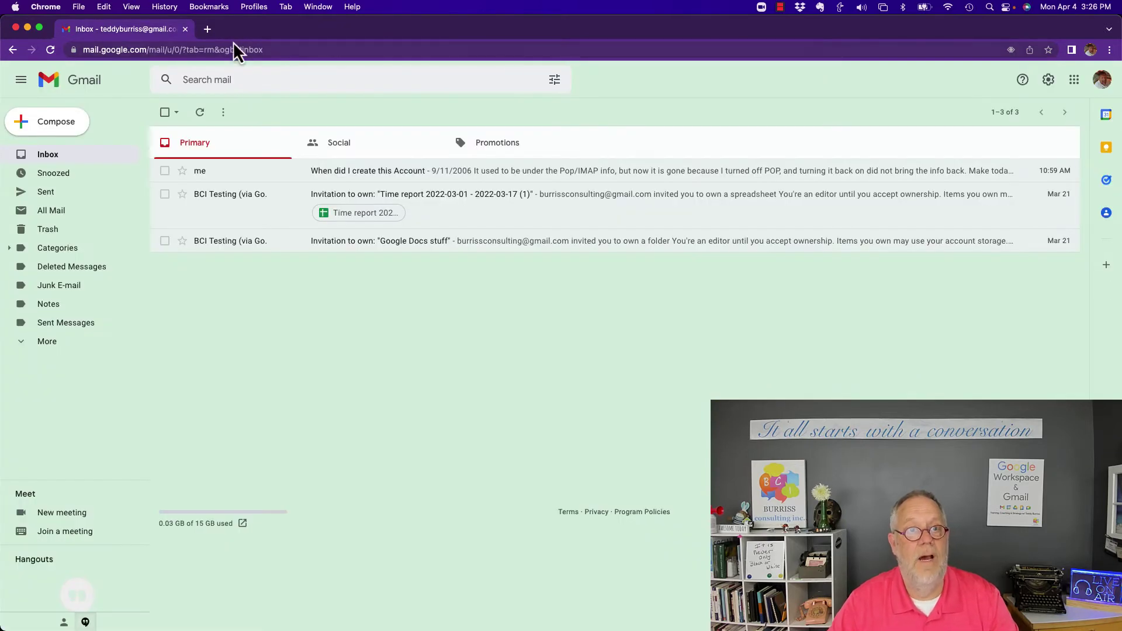
pyautogui.click(208, 30)
pyautogui.press('super+v')
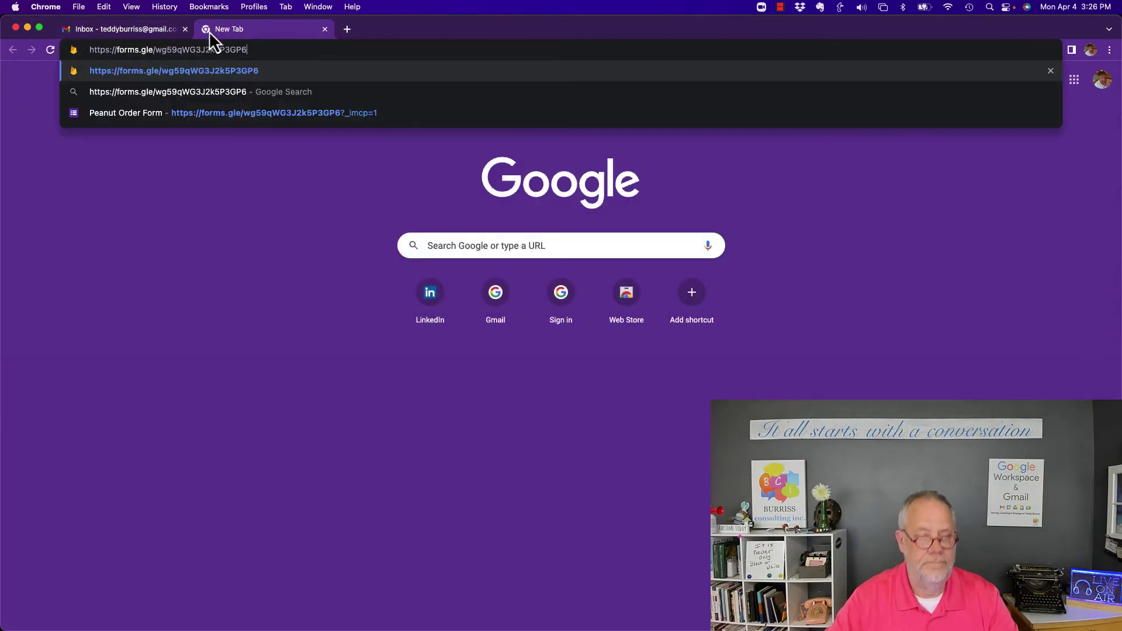
pyautogui.press('Return')
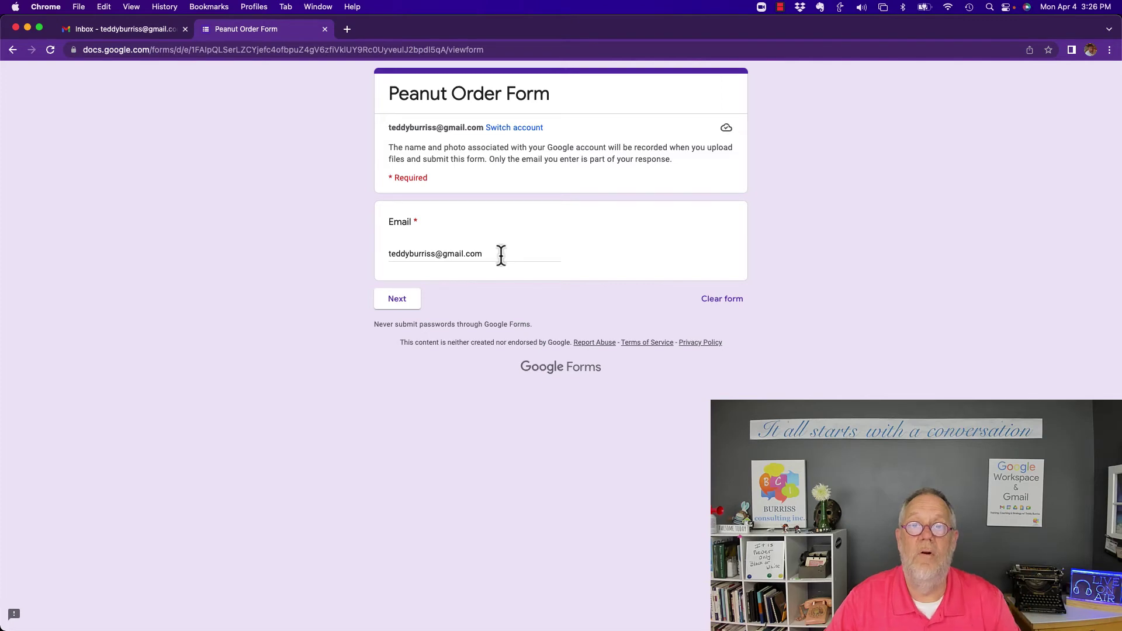
# Switch to the form editor window and review the Responses summary showing 9 responses
pyautogui.click(319, 8)
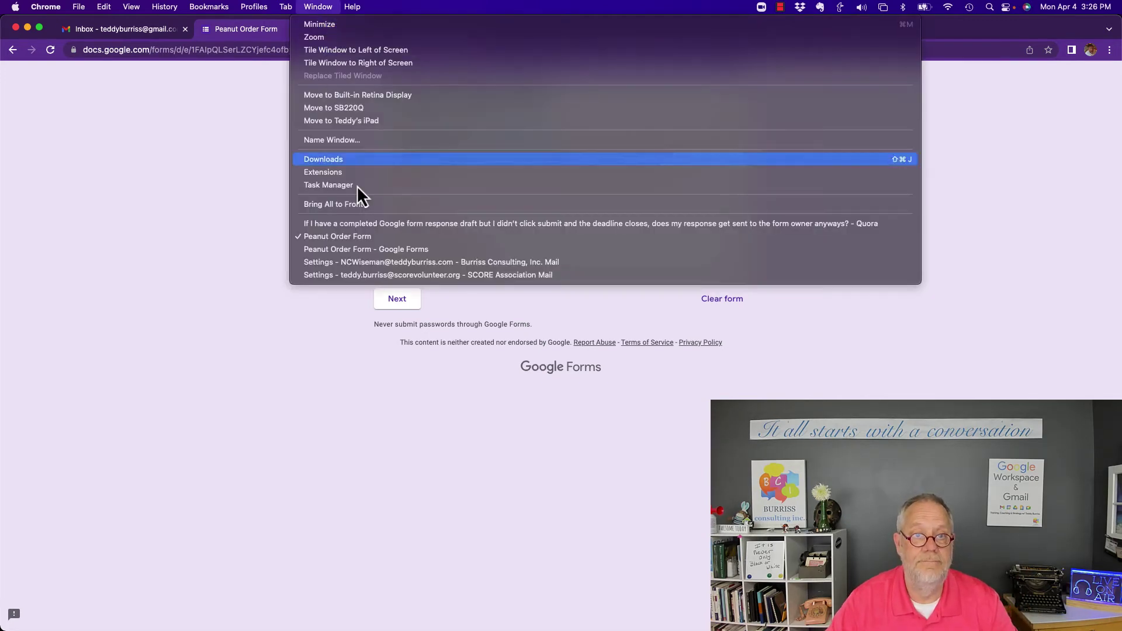
pyautogui.click(345, 253)
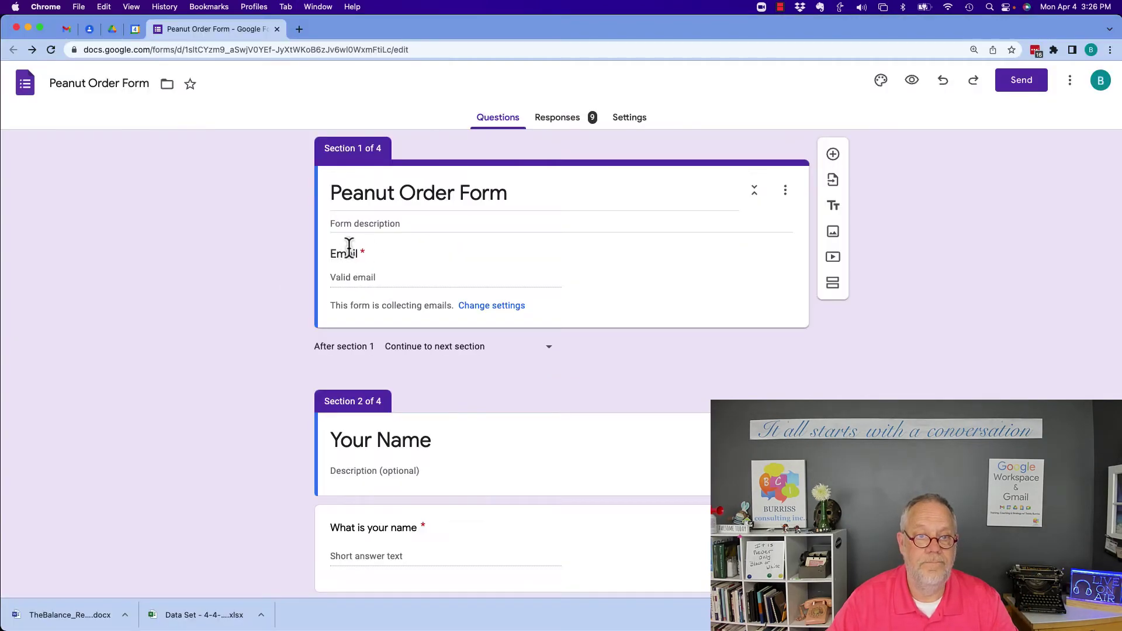
pyautogui.click(585, 120)
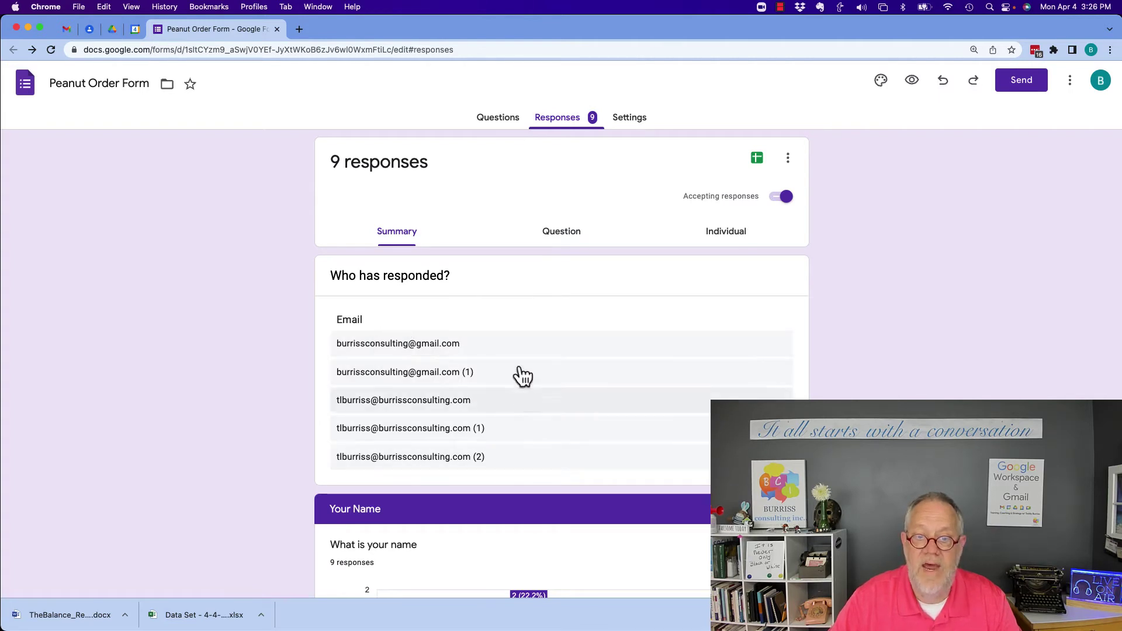
pyautogui.scroll(-5, 531, 404)
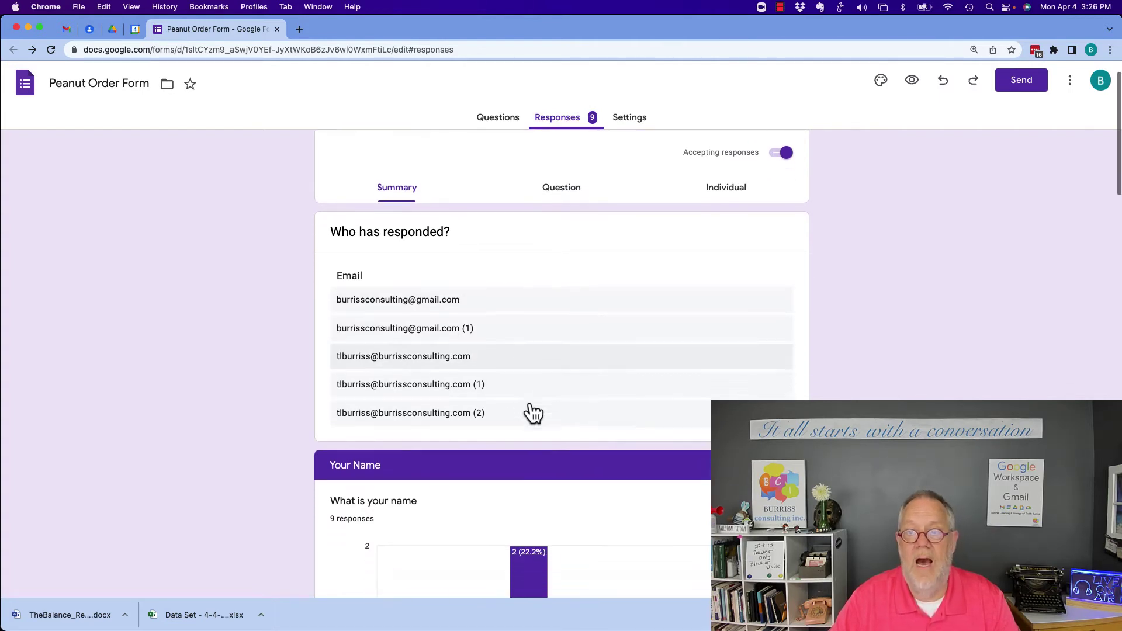
pyautogui.scroll(6, 531, 408)
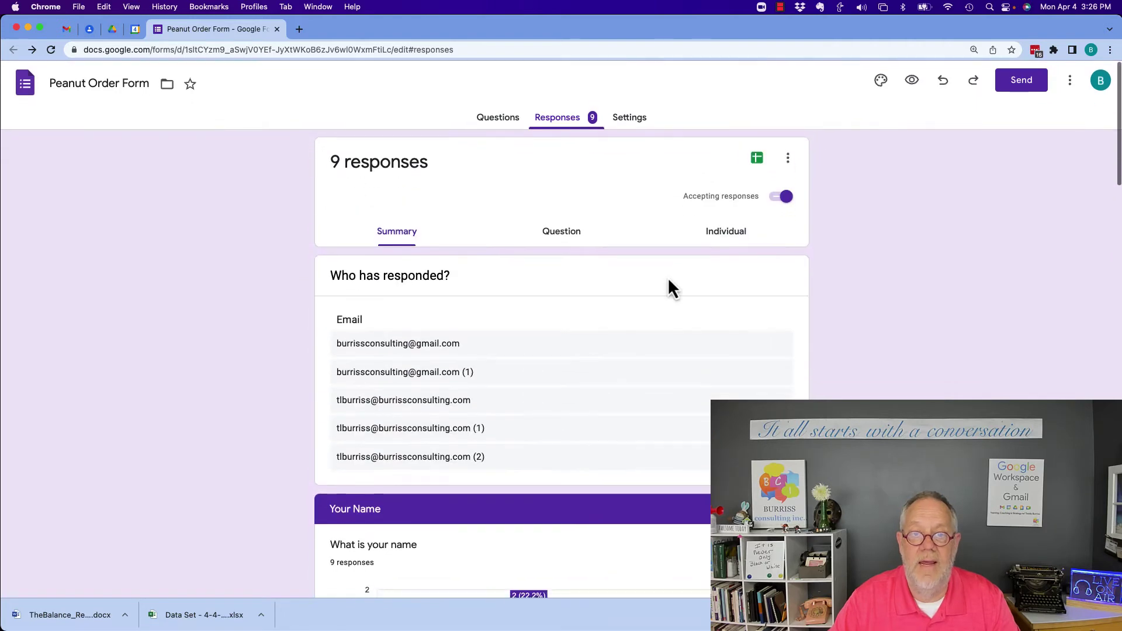
# Browse individual responses forward from Response 1 through Response 9 of 9
pyautogui.click(724, 242)
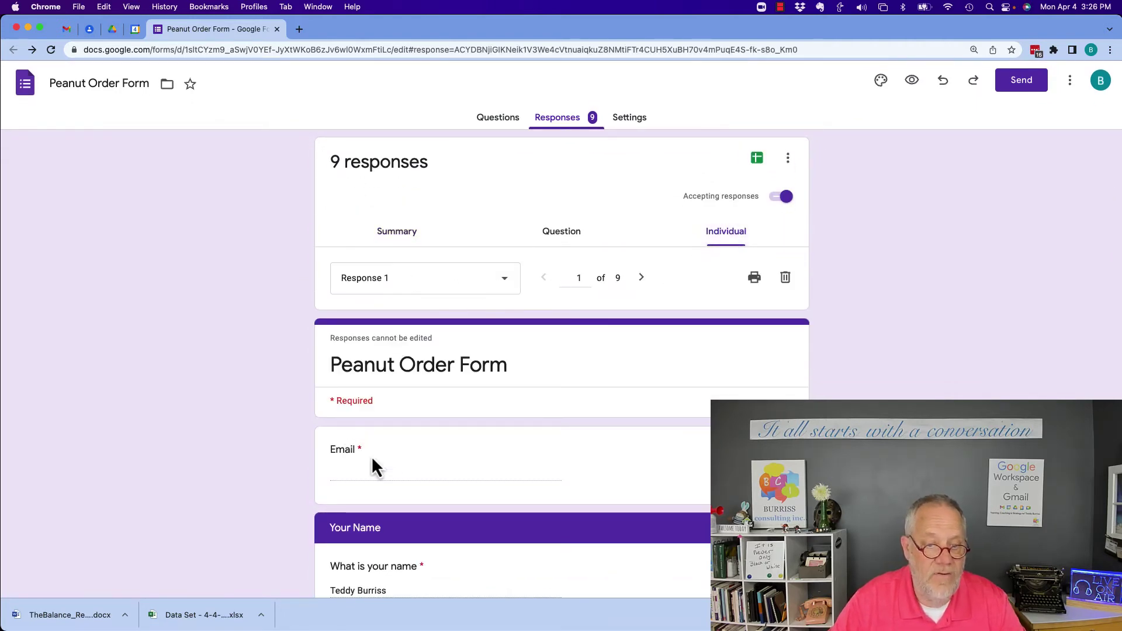
pyautogui.scroll(-2, 461, 469)
pyautogui.scroll(-1, 461, 470)
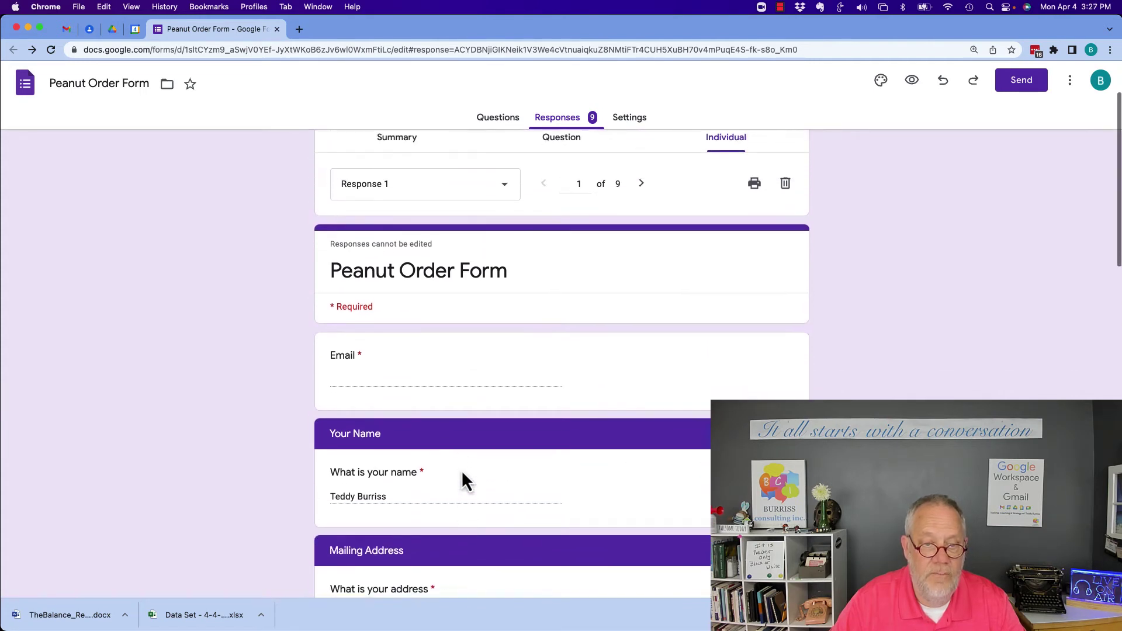
pyautogui.scroll(1, 461, 470)
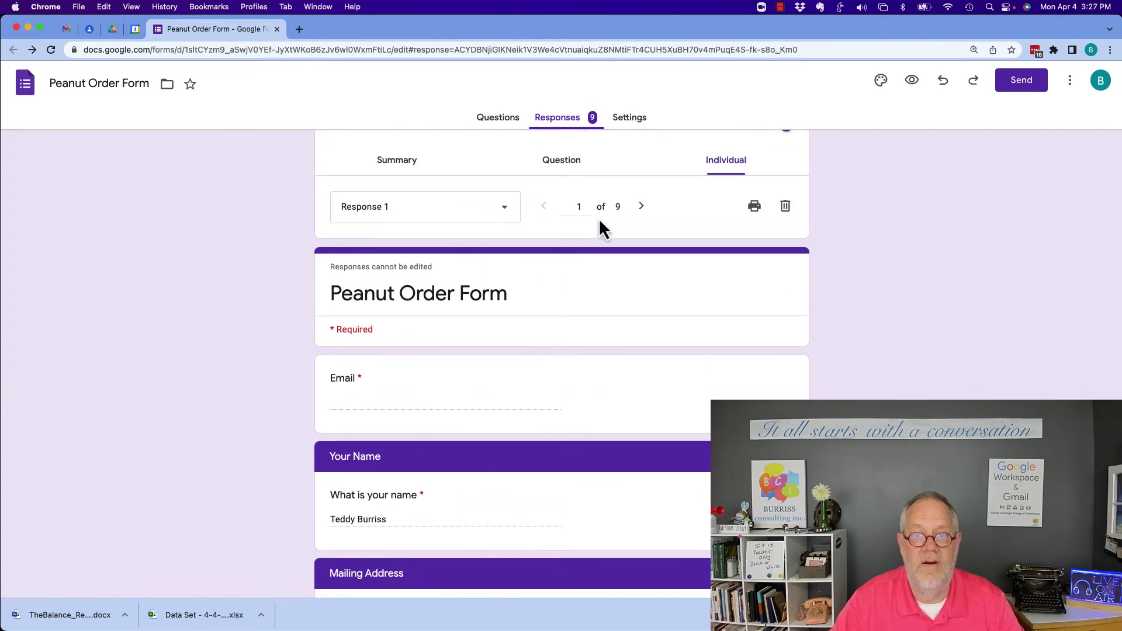
pyautogui.click(641, 207)
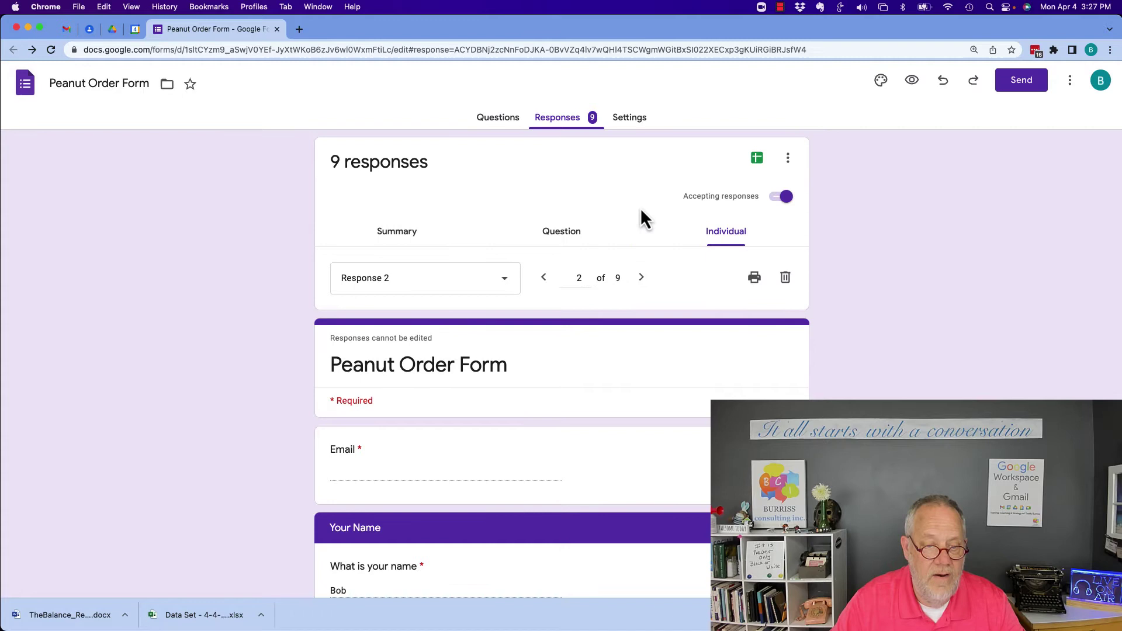
pyautogui.click(641, 279)
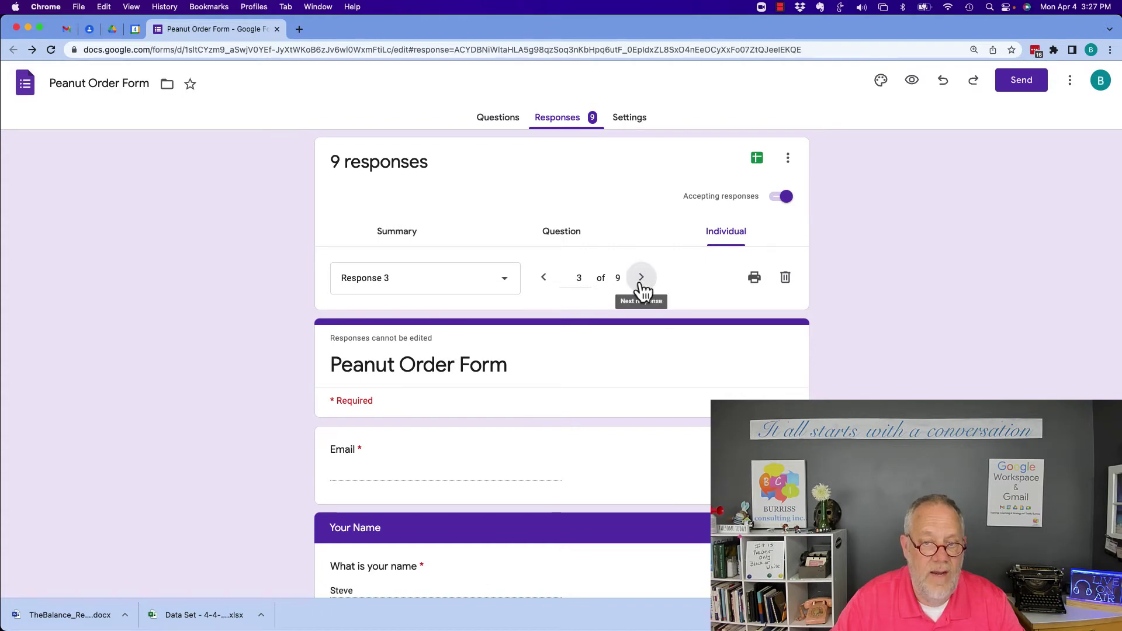
pyautogui.click(641, 279)
pyautogui.click(641, 279)
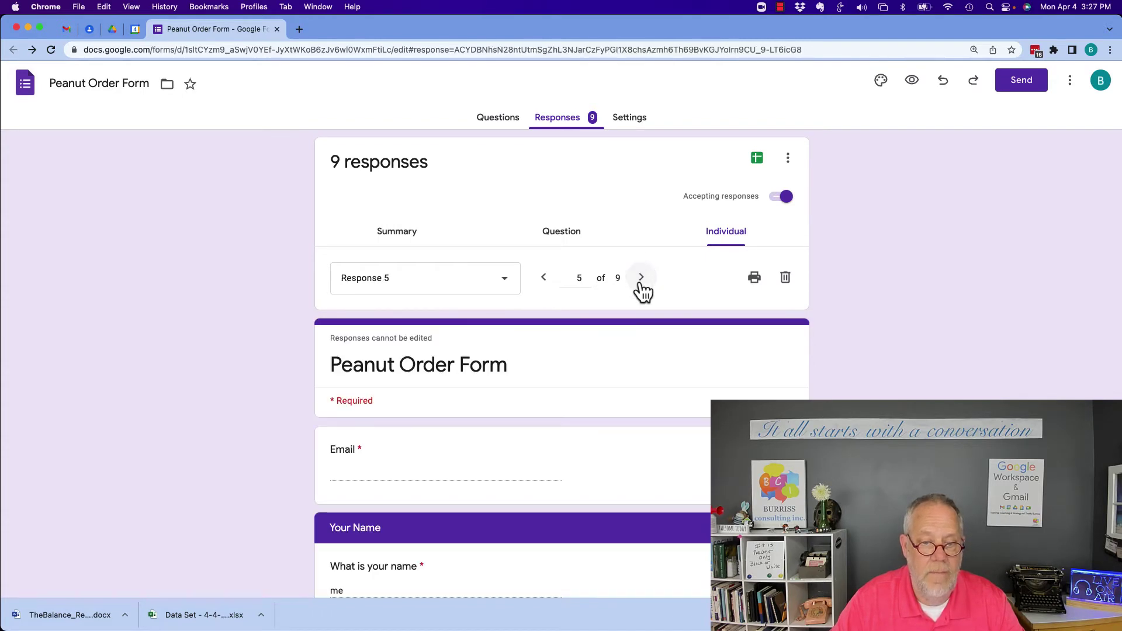
pyautogui.click(641, 279)
pyautogui.click(641, 279)
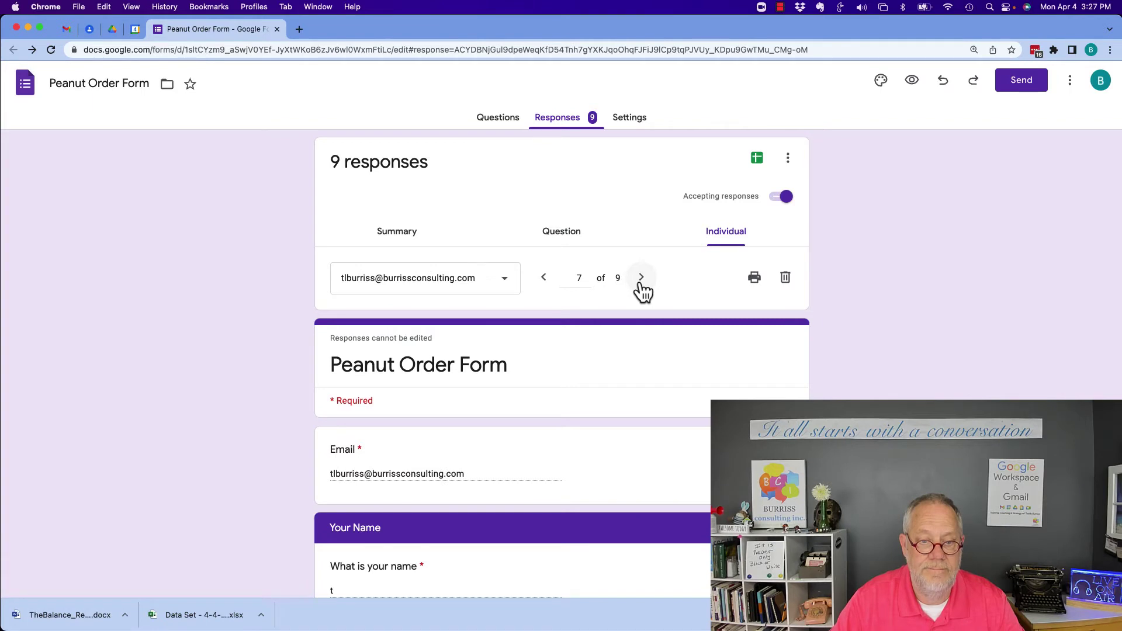
pyautogui.click(641, 279)
pyautogui.click(641, 278)
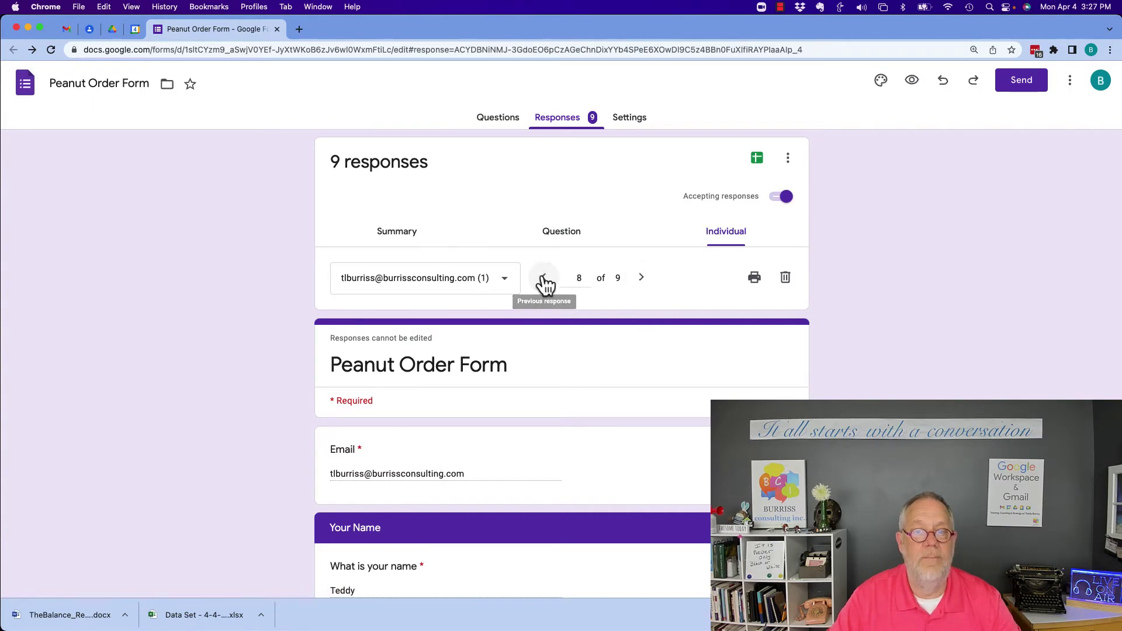
# Step back through the individual responses to Response 1, then return to the Summary view
pyautogui.click(544, 279)
pyautogui.click(544, 279)
pyautogui.click(544, 279)
pyautogui.click(544, 279)
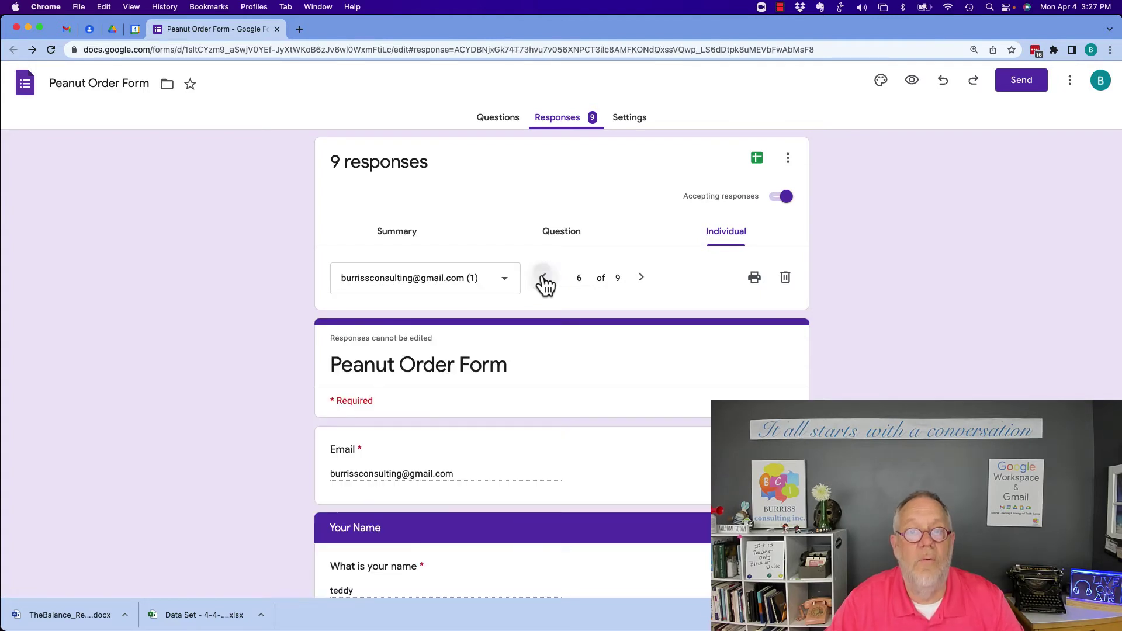
pyautogui.click(544, 279)
pyautogui.click(544, 279)
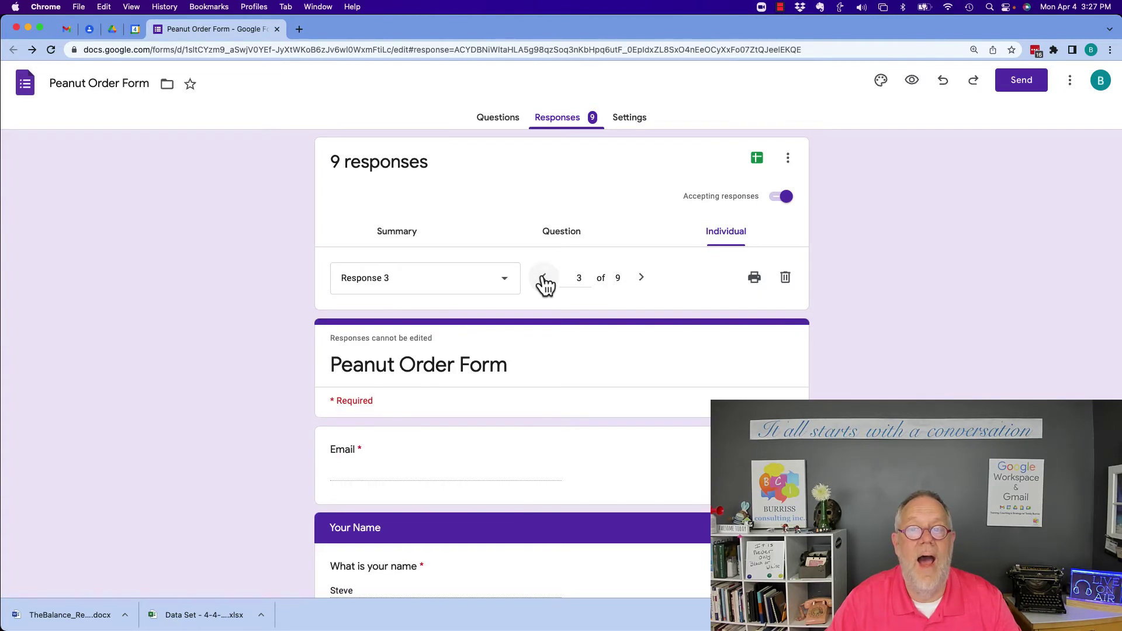
pyautogui.click(544, 279)
pyautogui.click(544, 278)
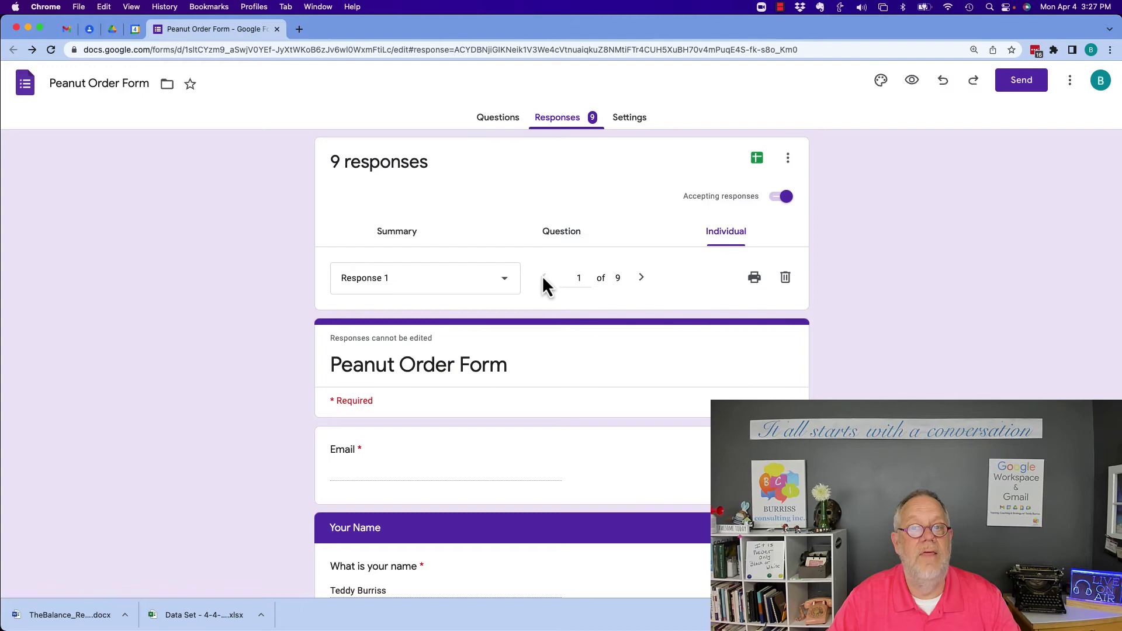
pyautogui.click(408, 236)
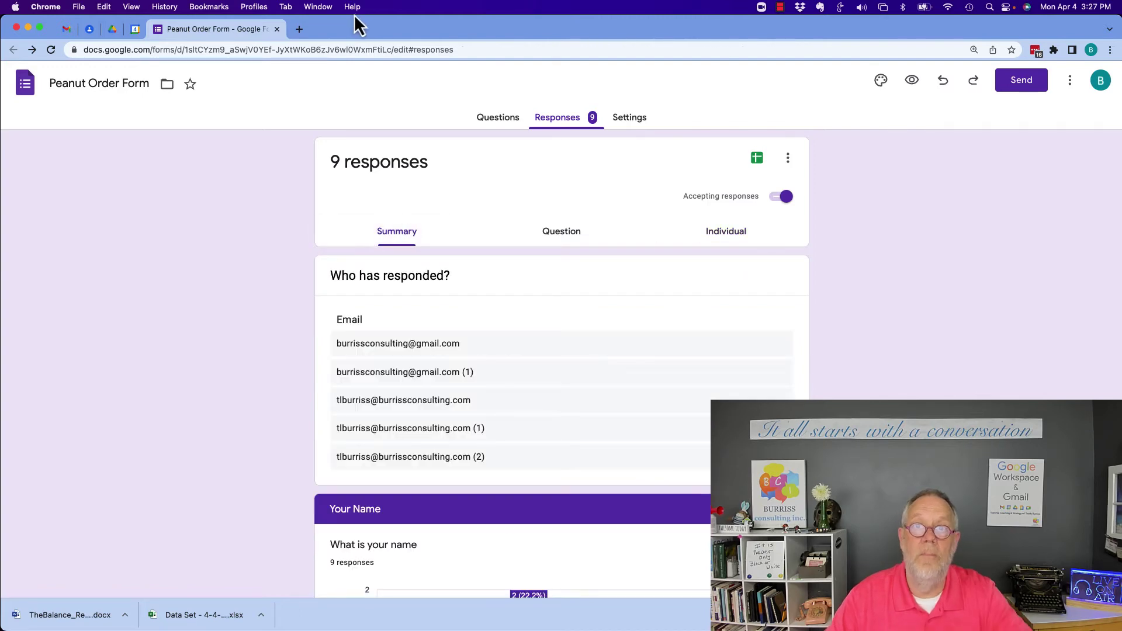
# Bring the respondent's form window forward and advance to the Your Name section
pyautogui.click(325, 10)
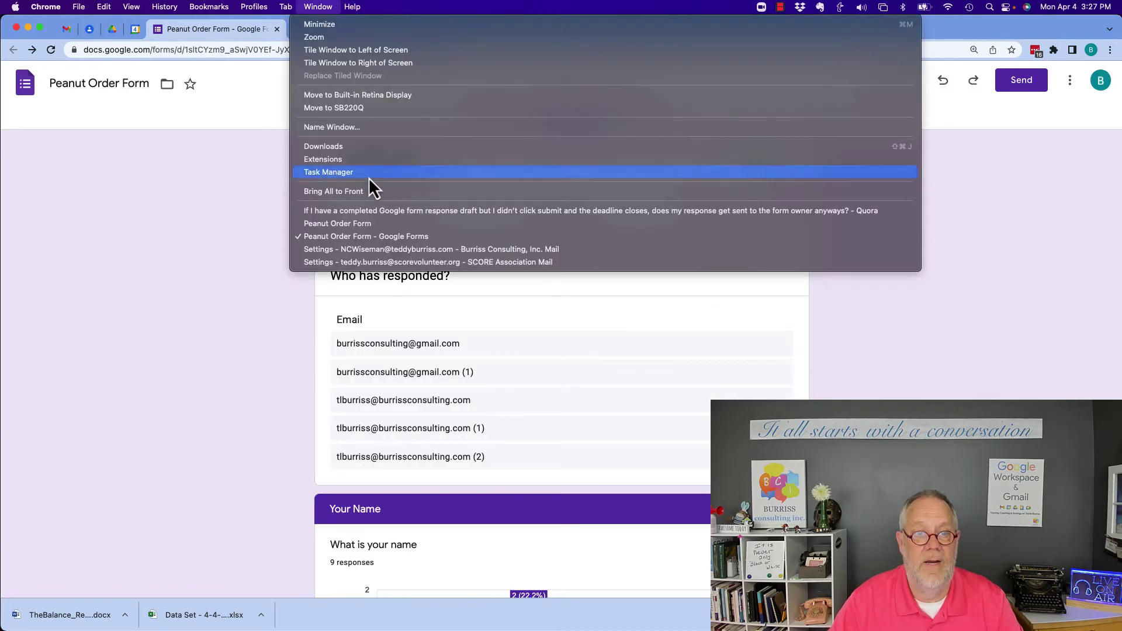
pyautogui.click(348, 226)
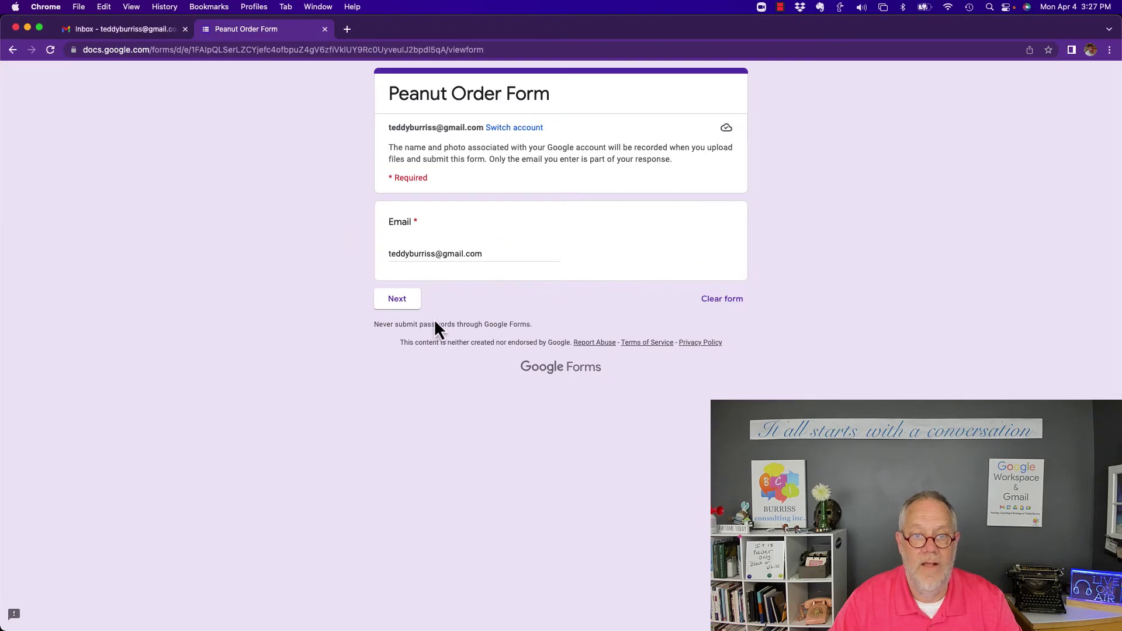
pyautogui.click(401, 302)
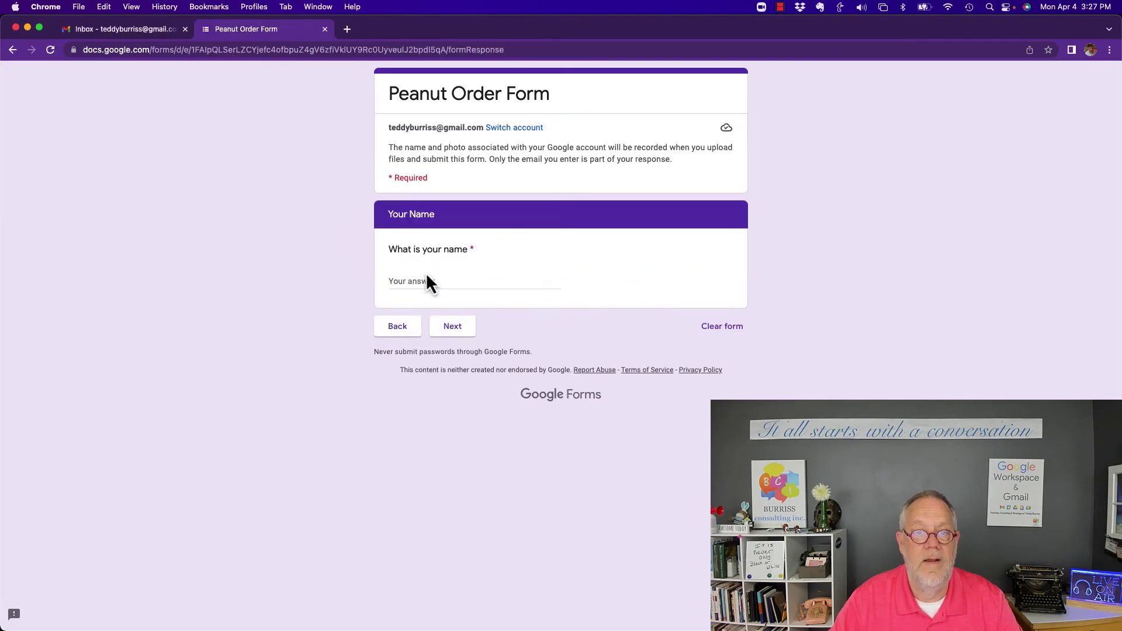
# Enter the respondent's name and street address, moving on to the Order form section
pyautogui.click(425, 280)
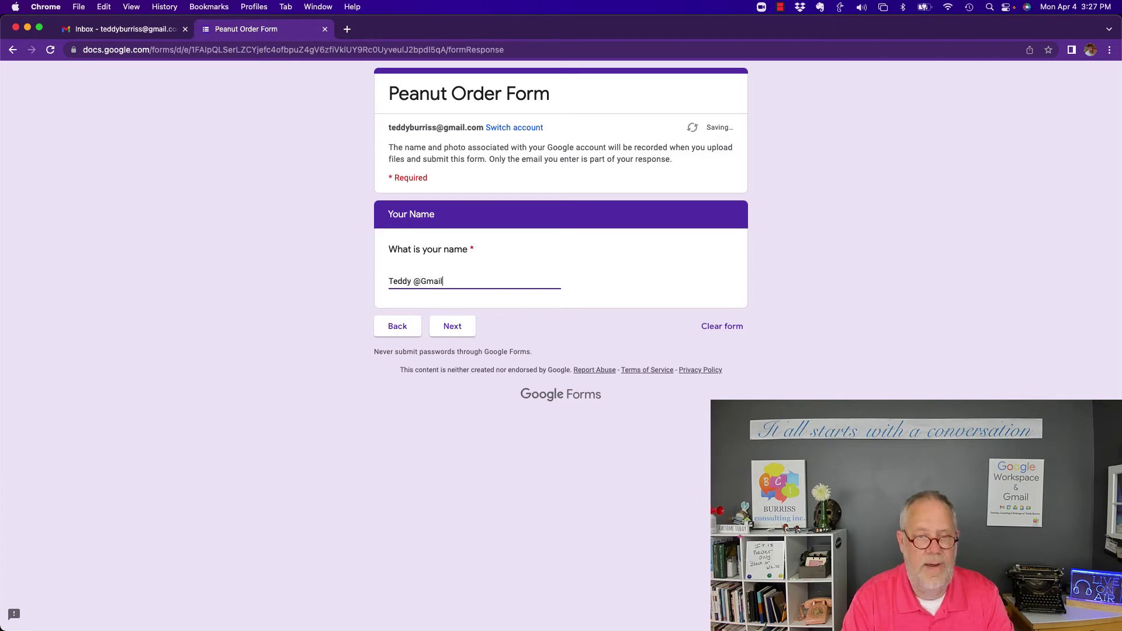
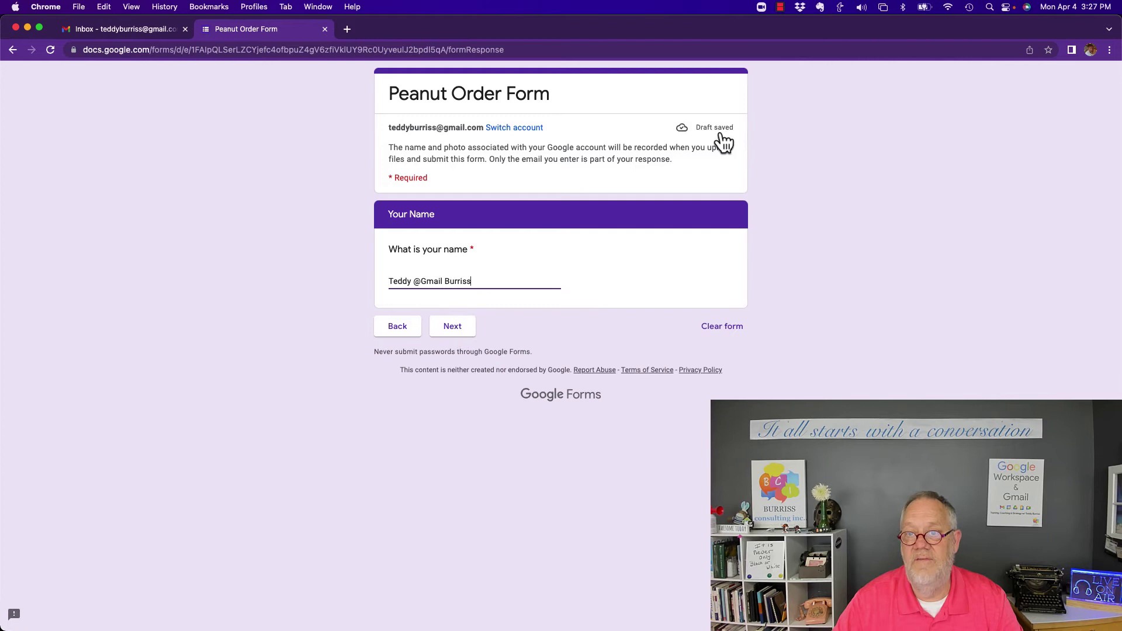
pyautogui.click(454, 327)
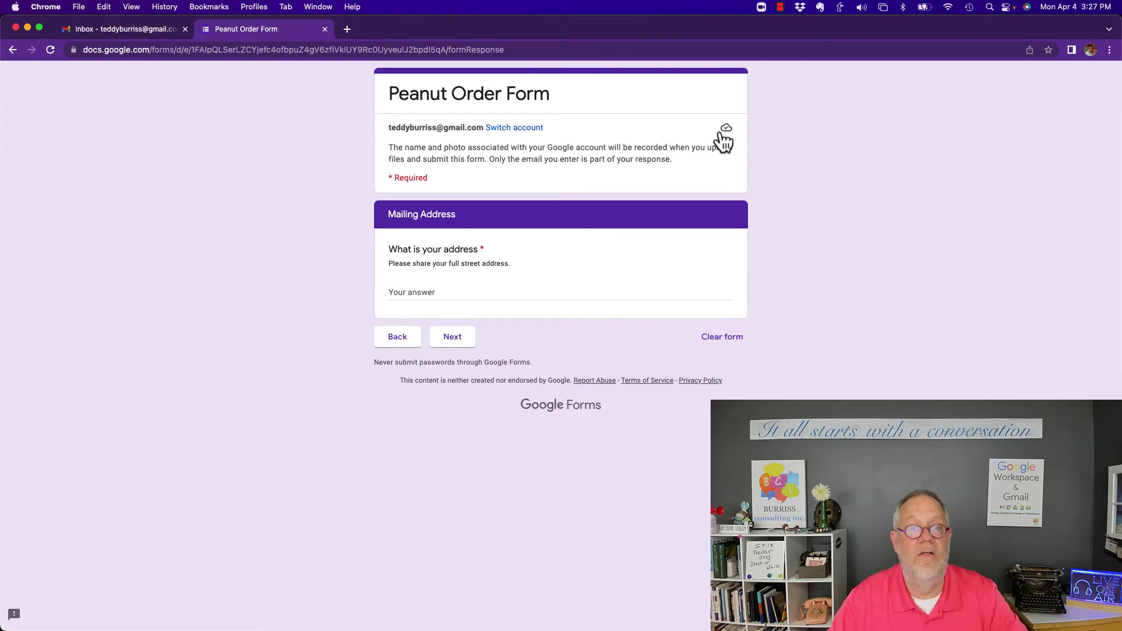
pyautogui.click(441, 295)
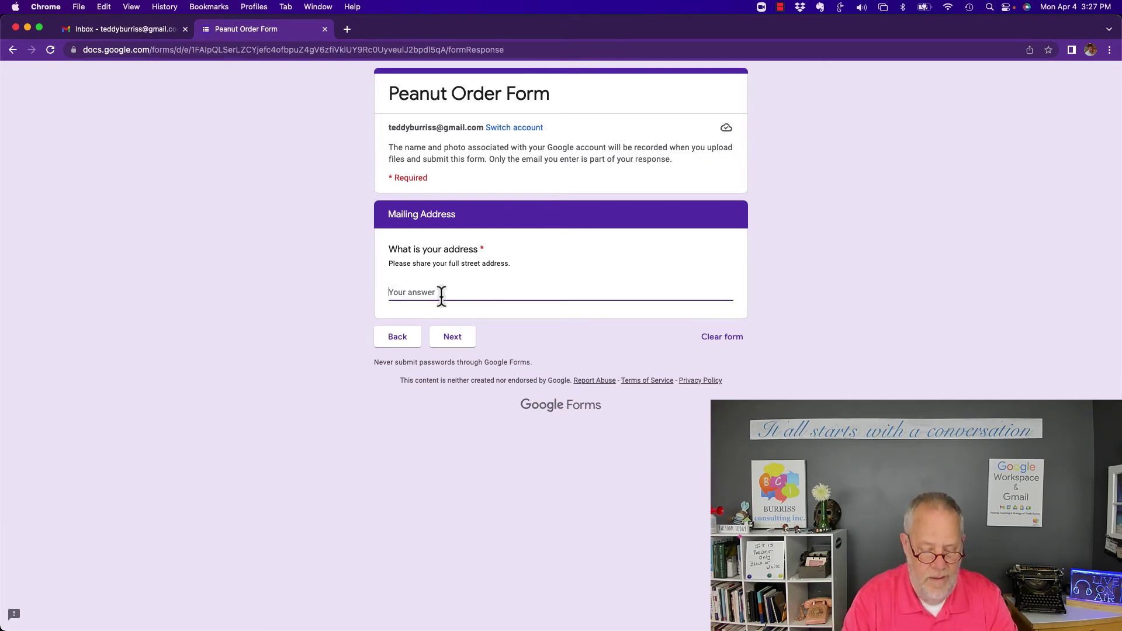
pyautogui.write('10')
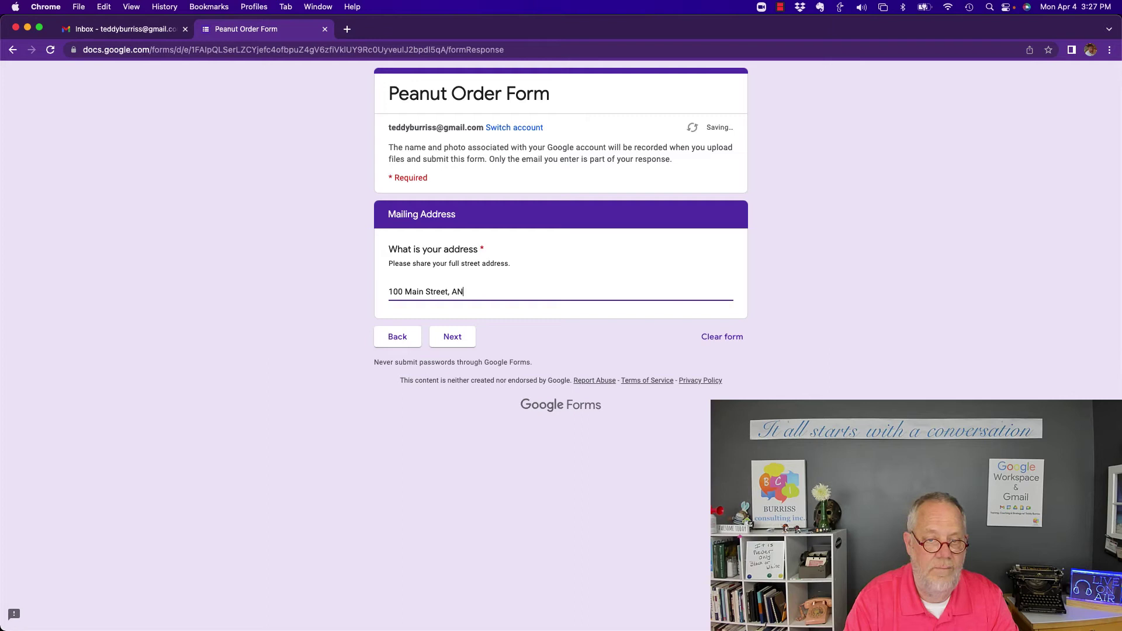
pyautogui.write('0 Main Street, AnyTown USA')
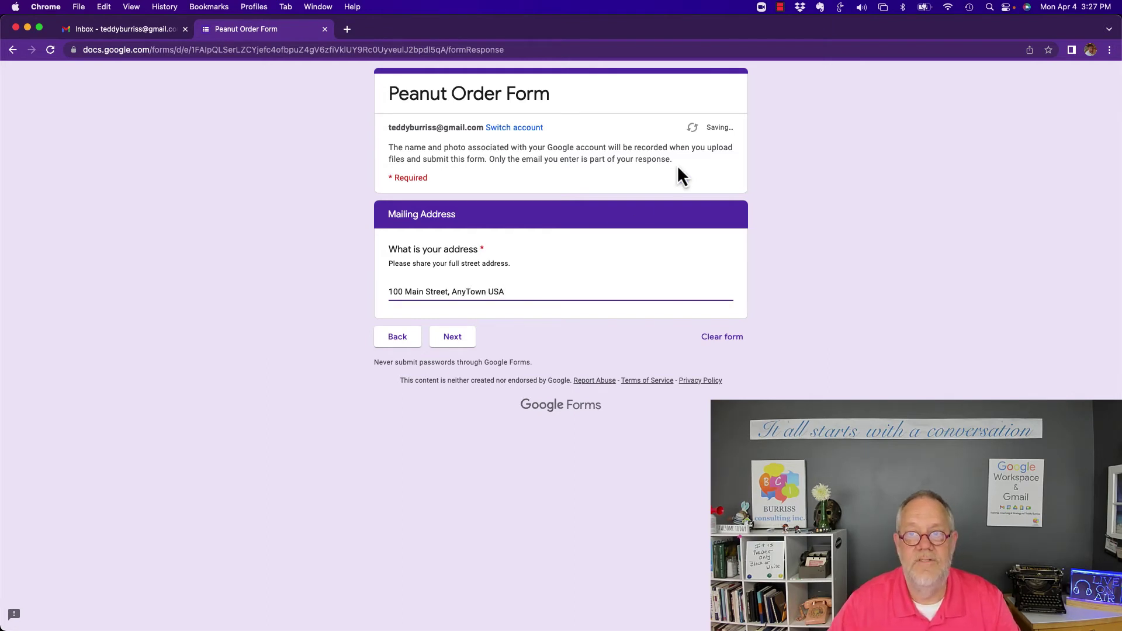
pyautogui.click(450, 340)
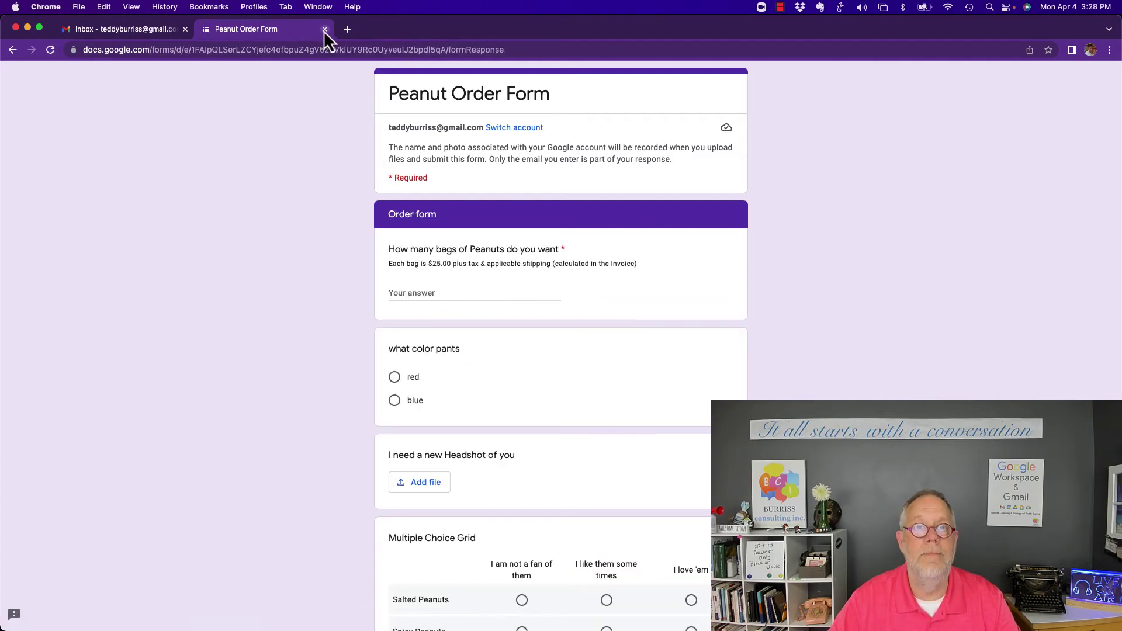
# Close the partly filled form and reload it from the short link in a new tab
pyautogui.click(324, 29)
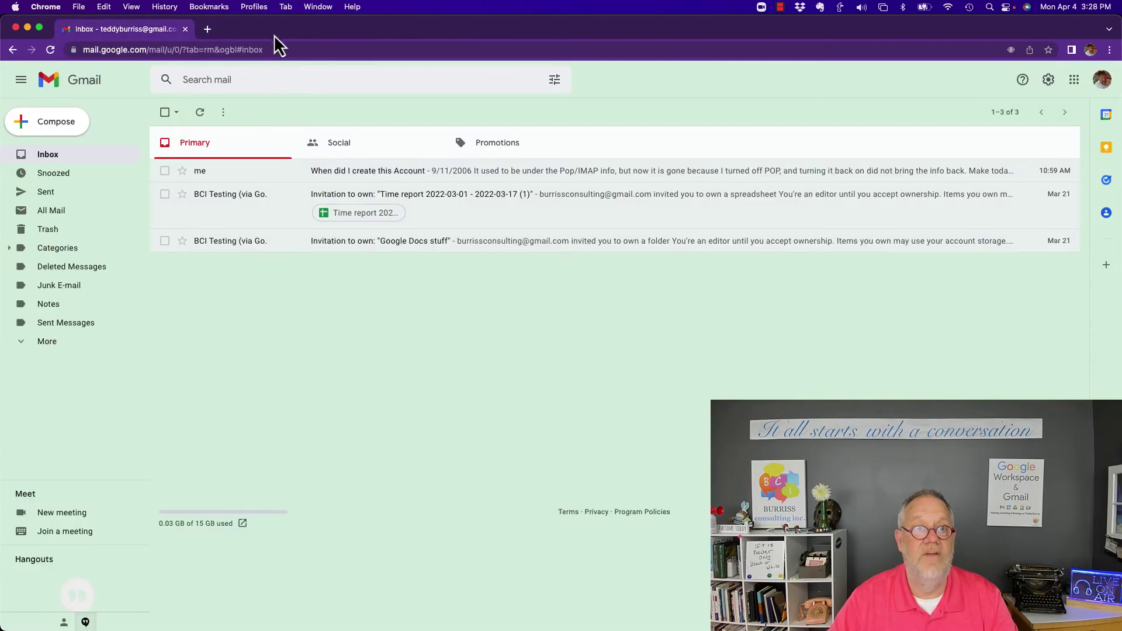
pyautogui.click(208, 30)
pyautogui.write('https://forms.gle/wg59qWG3J2k5P3GP6')
pyautogui.press('Return')
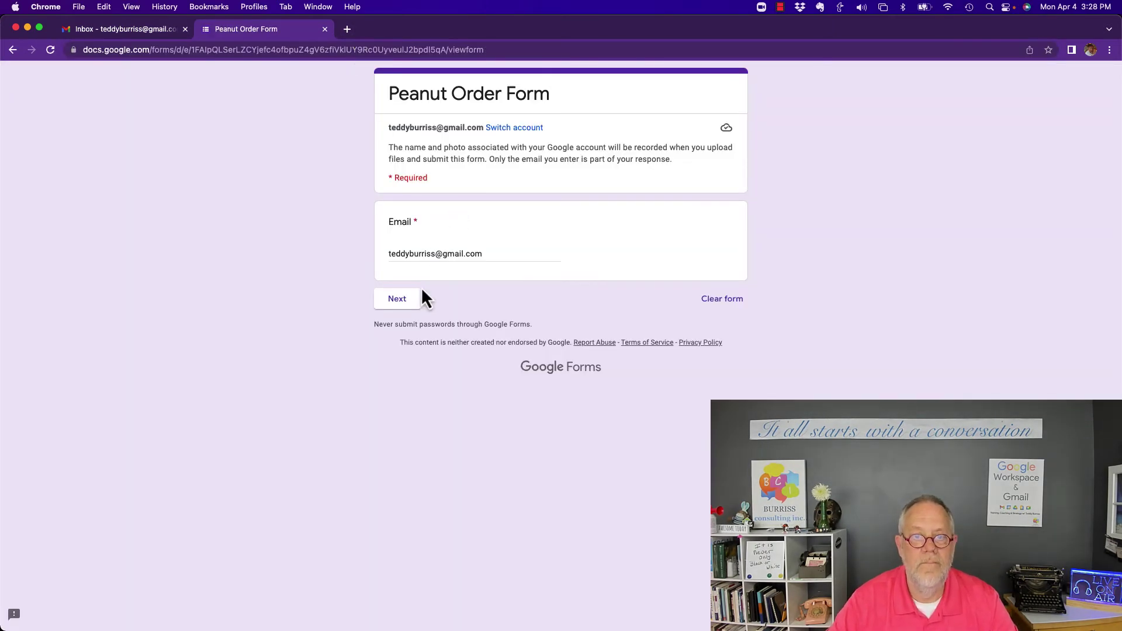
# Advance past the restored Email, name and address sections and answer the Peanuts bag count
pyautogui.click(408, 303)
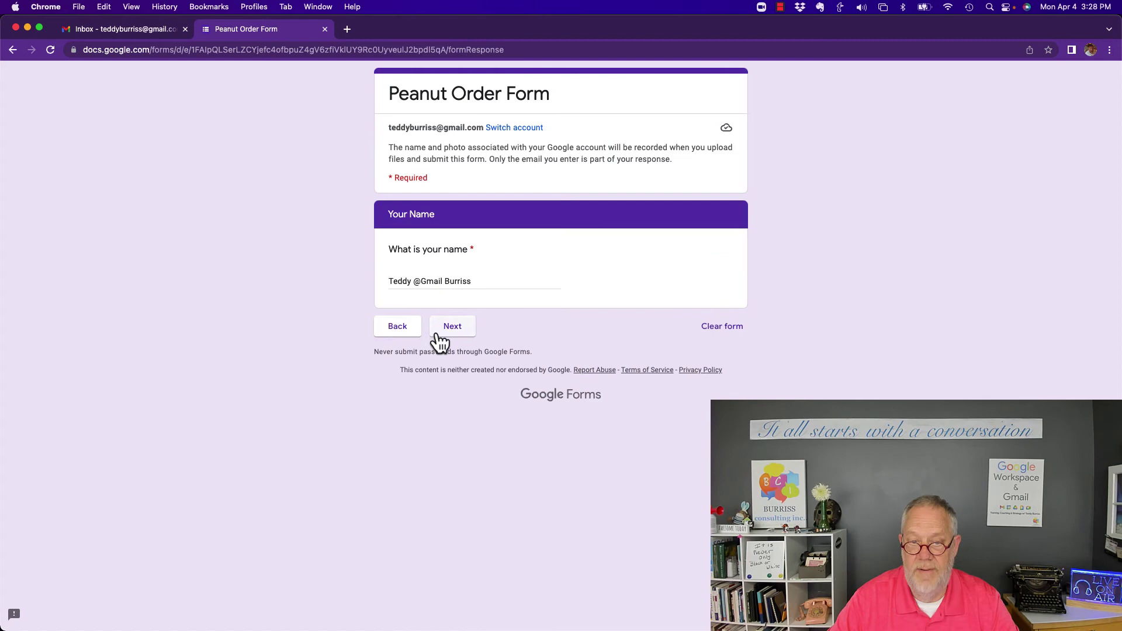
pyautogui.click(439, 333)
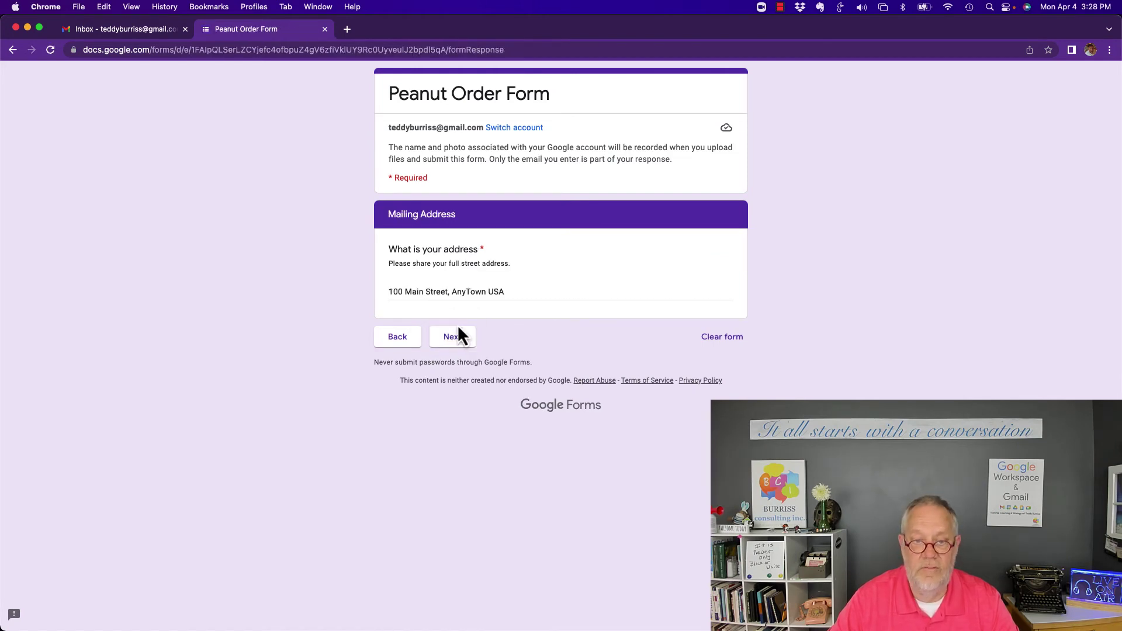
pyautogui.click(458, 335)
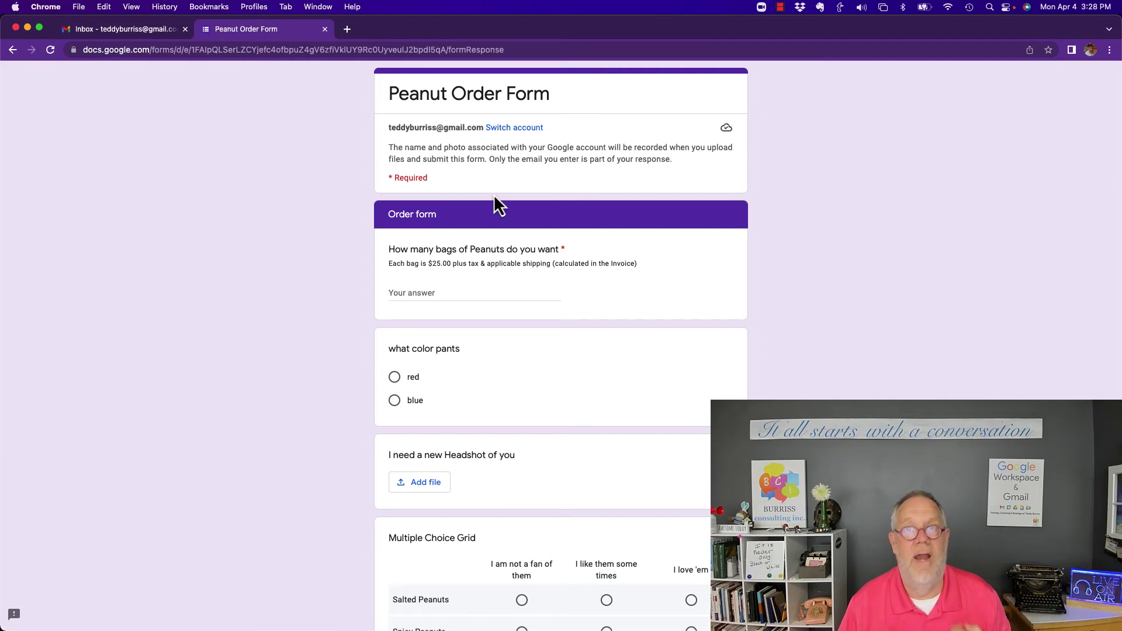
pyautogui.click(437, 292)
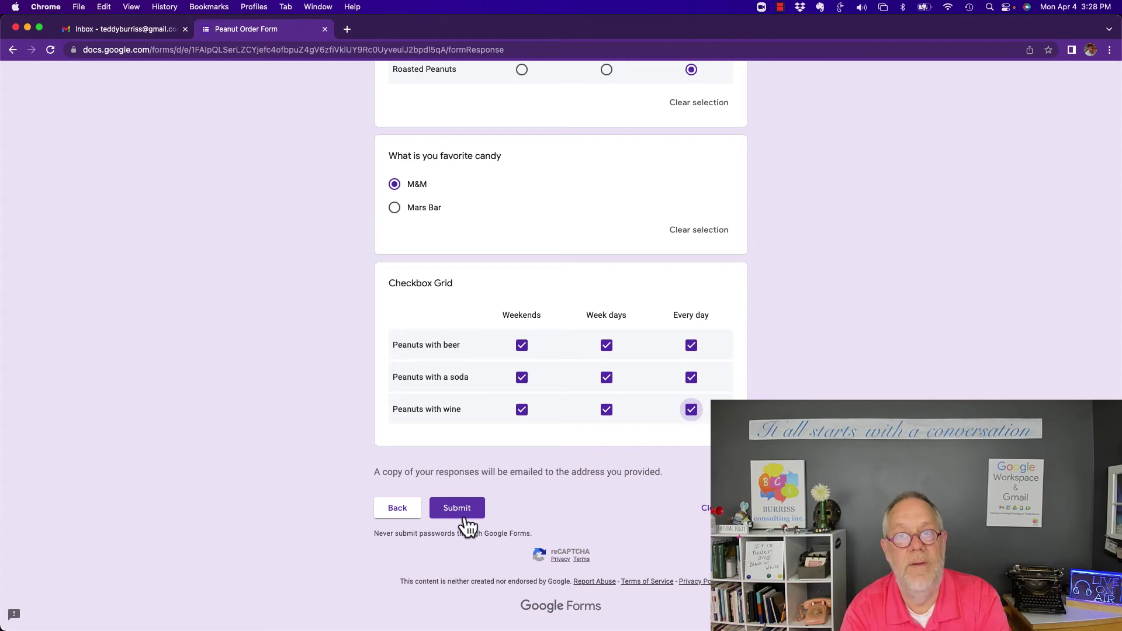
pyautogui.click(325, 7)
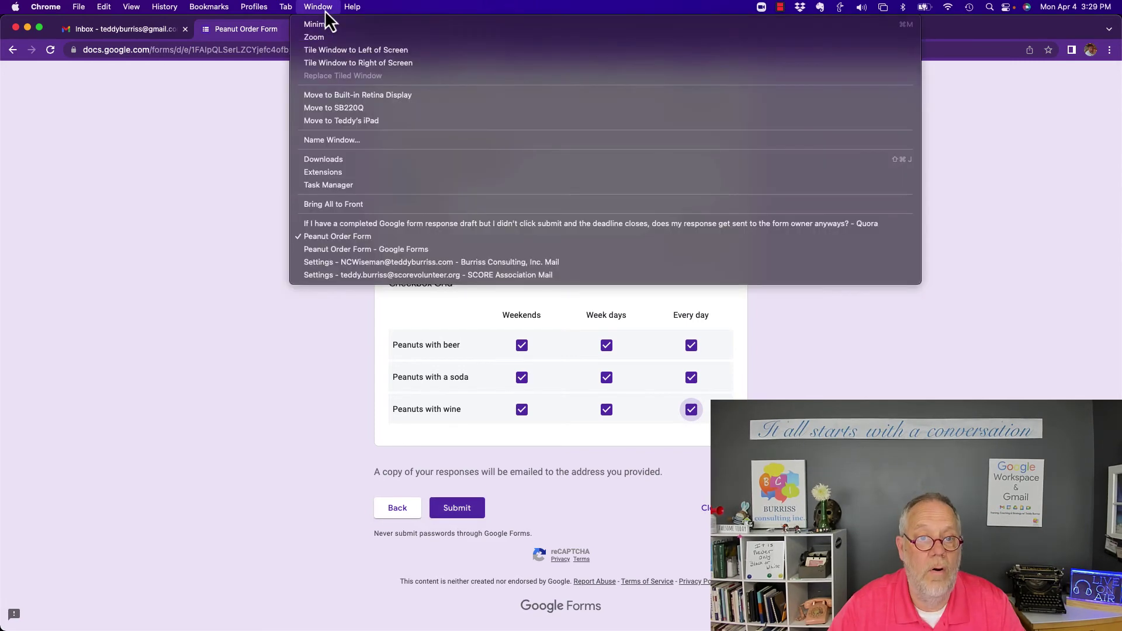
pyautogui.click(349, 252)
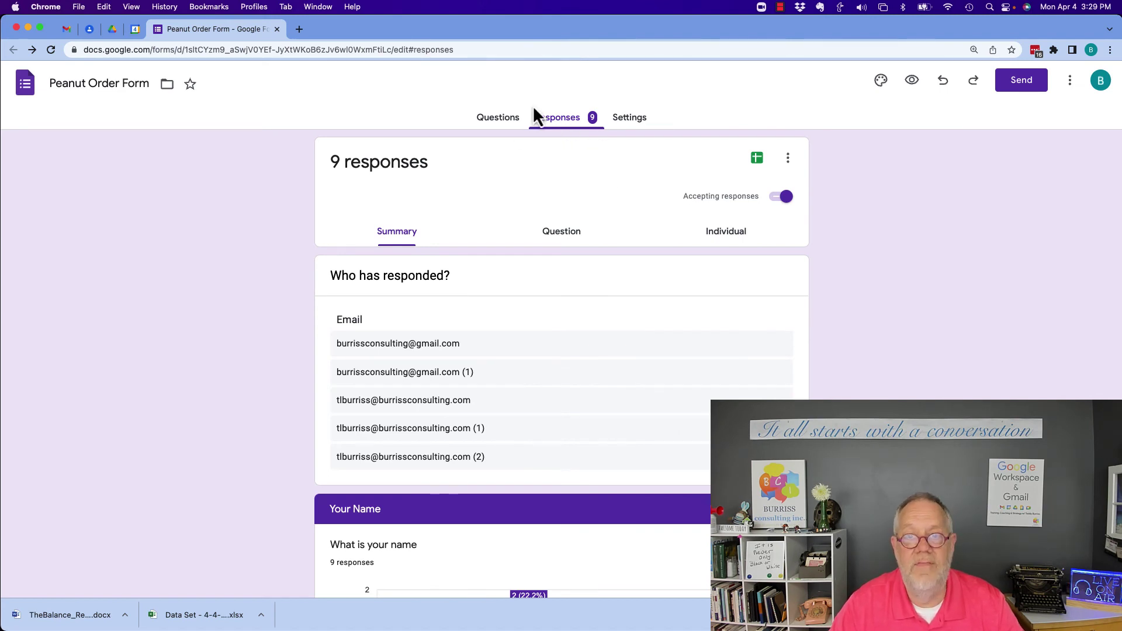
pyautogui.click(319, 7)
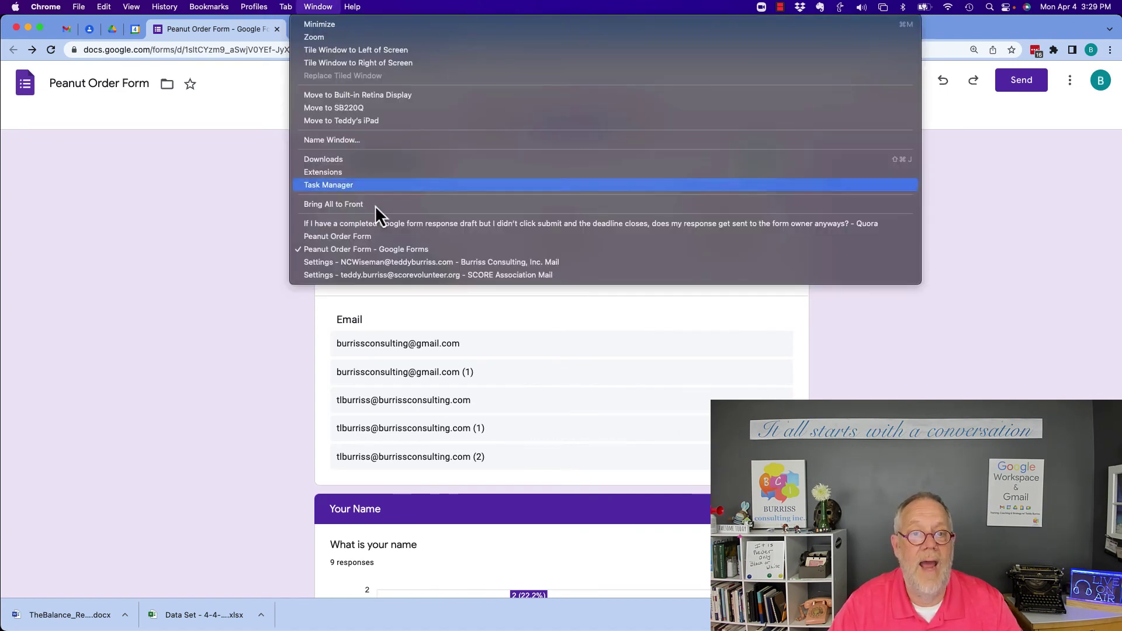
pyautogui.click(348, 236)
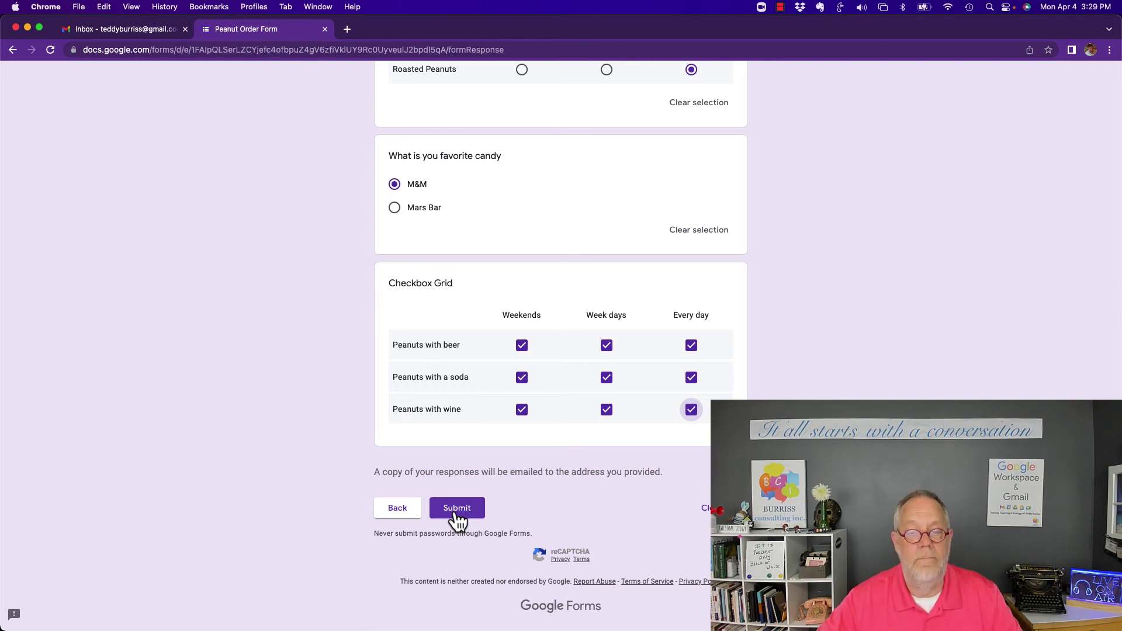
# Submit the order, passing the traffic-light reCAPTCHA, then return to the form owner's window
pyautogui.click(457, 508)
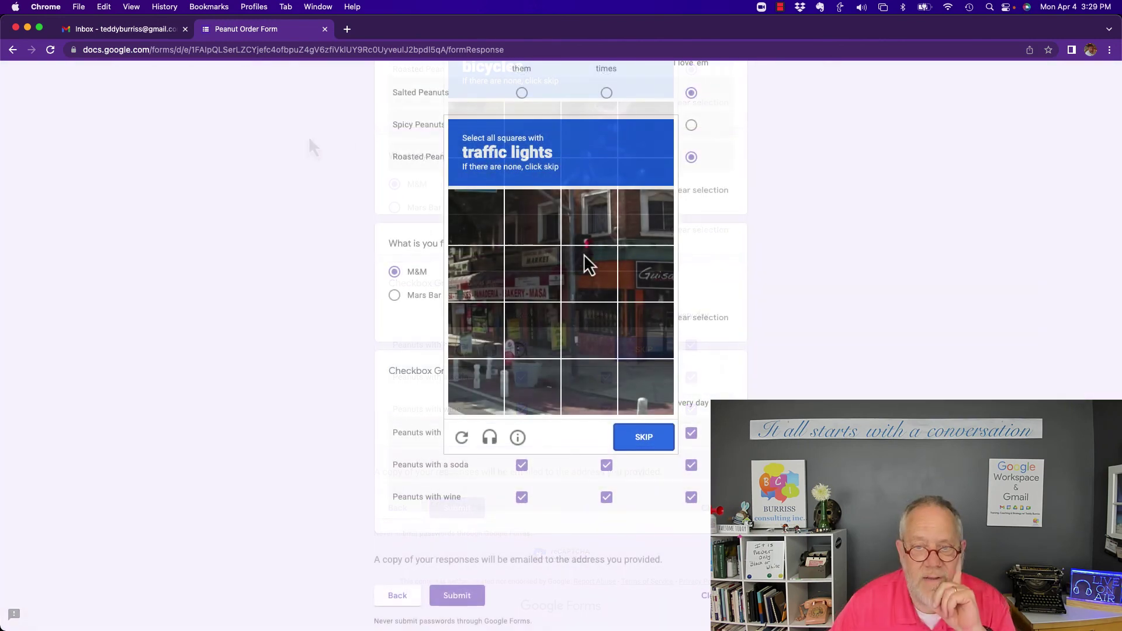
pyautogui.click(581, 260)
pyautogui.click(581, 235)
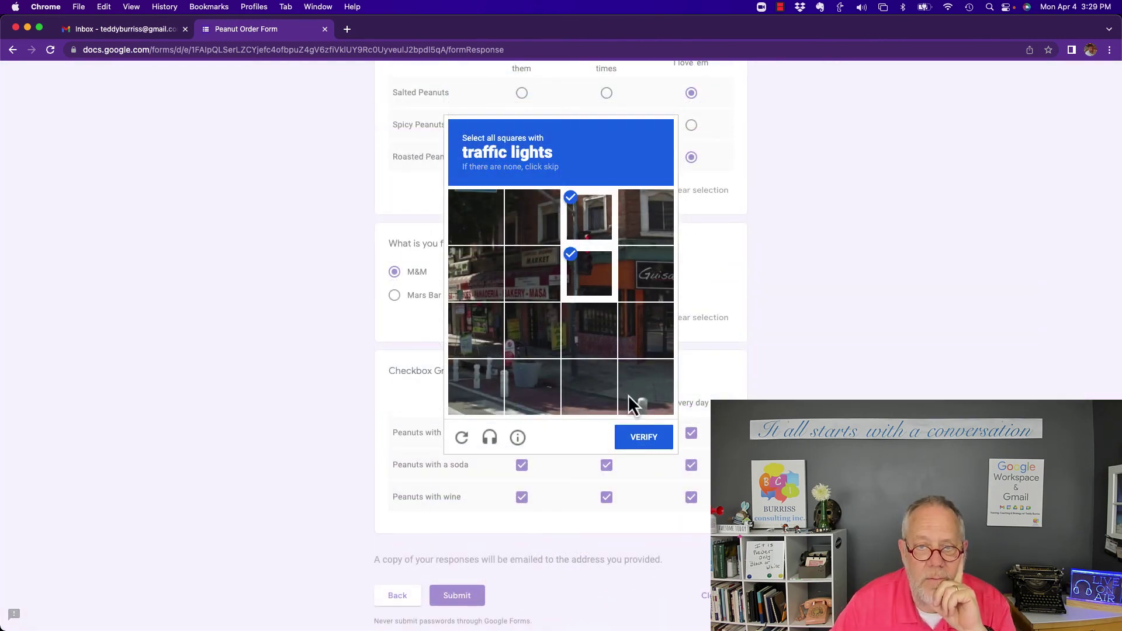
pyautogui.click(646, 449)
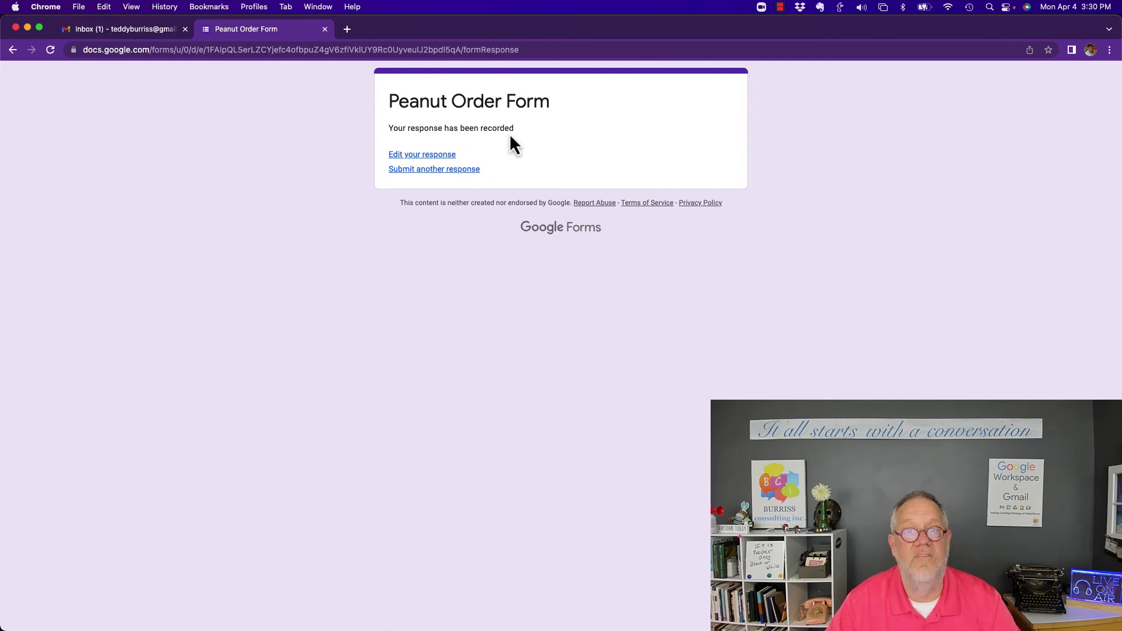
pyautogui.click(314, 8)
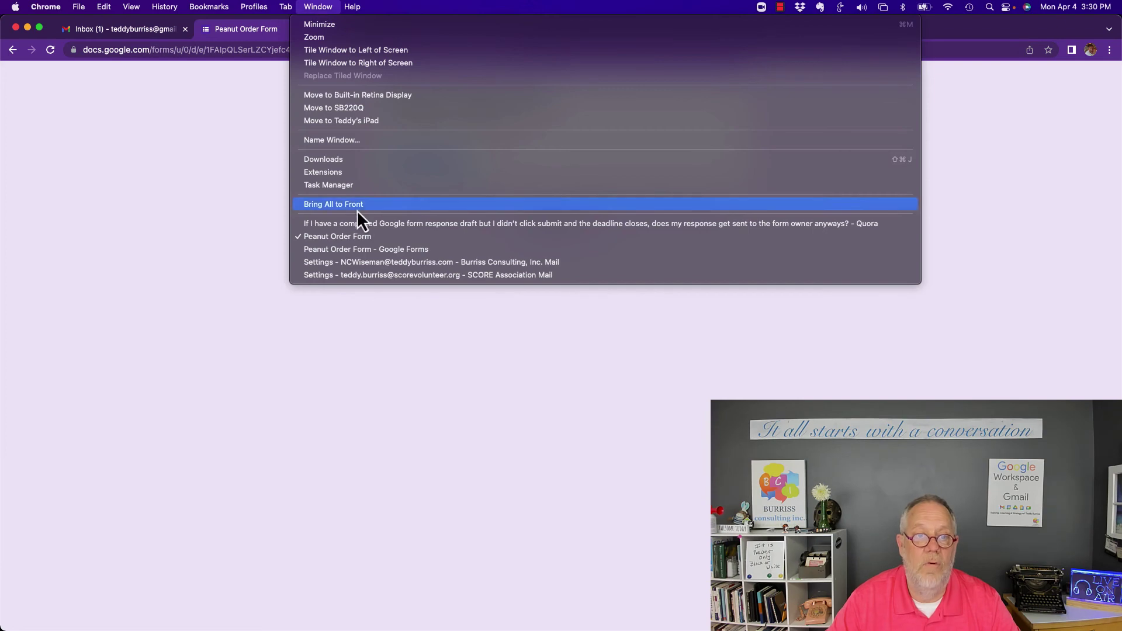
pyautogui.click(346, 252)
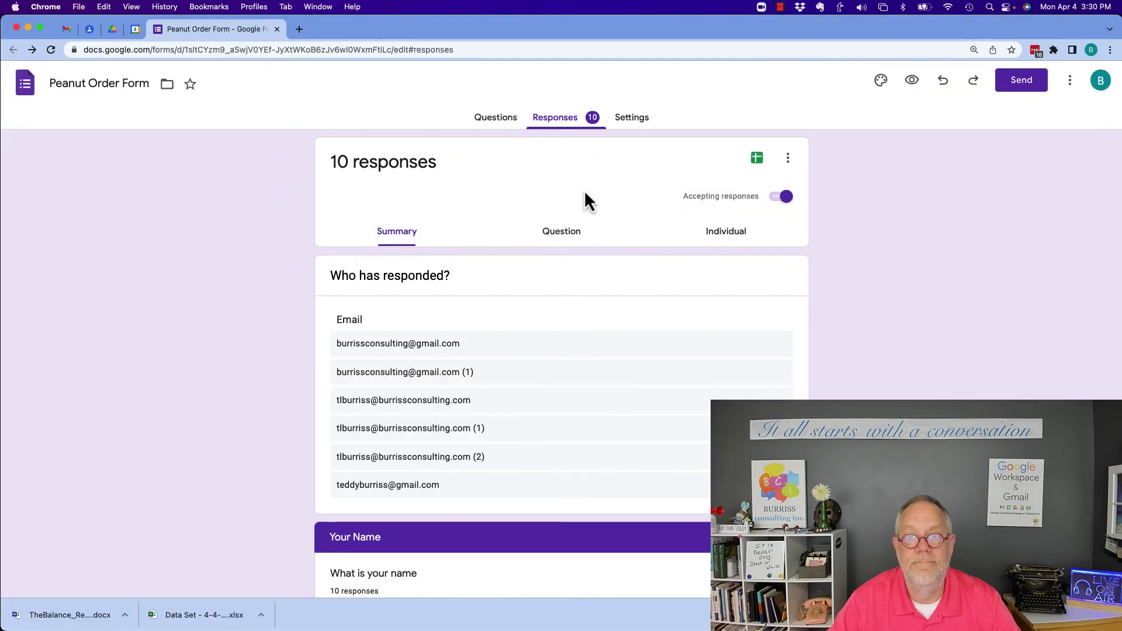